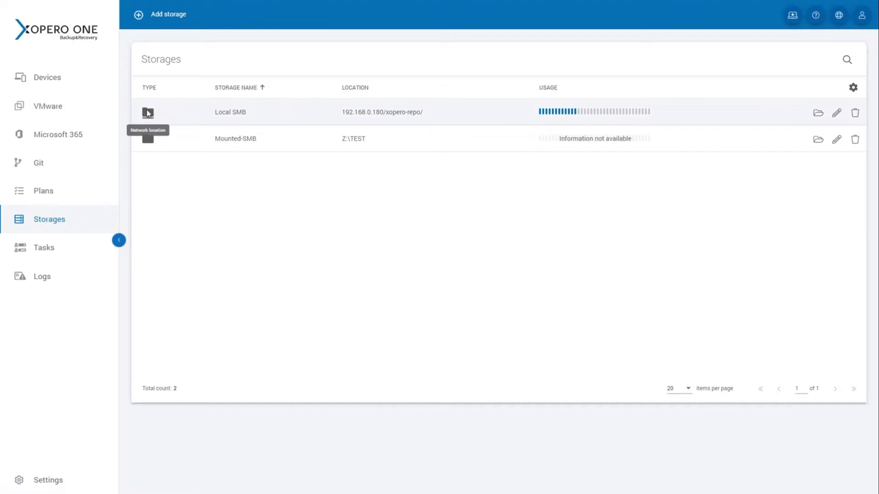
Browse the backups in the Local SMB storage and filter the restorable resources by the Device type.
left_click(818, 112)
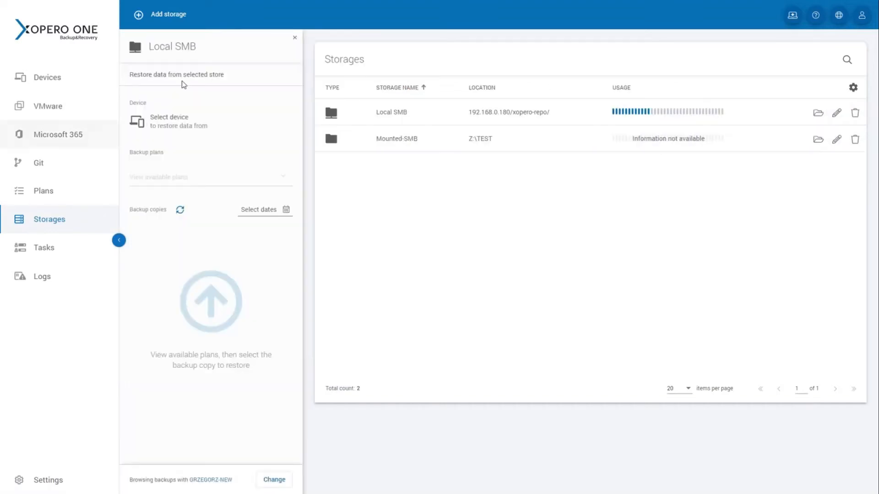
left_click(173, 131)
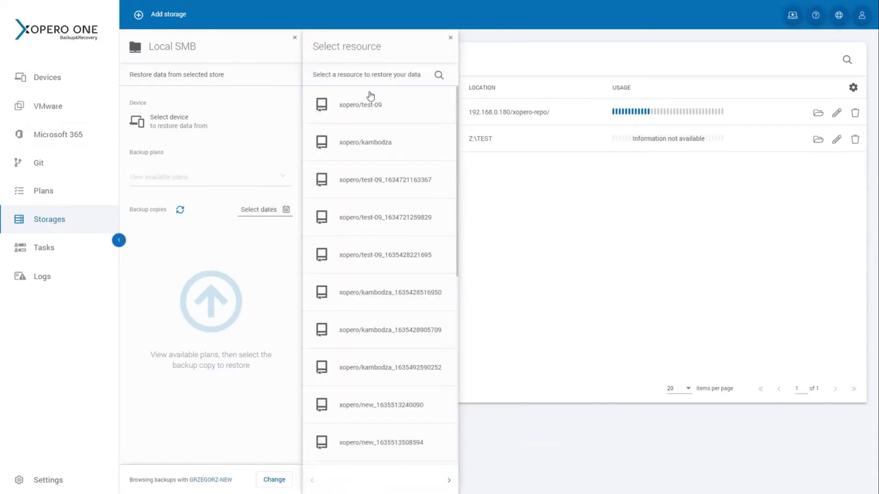
left_click(439, 75)
left_click(418, 116)
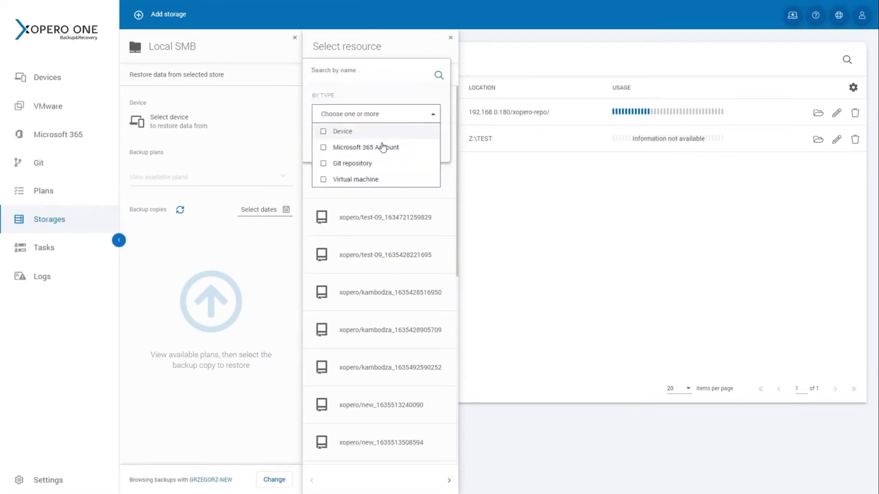
left_click(324, 132)
key("Escape")
left_click(369, 143)
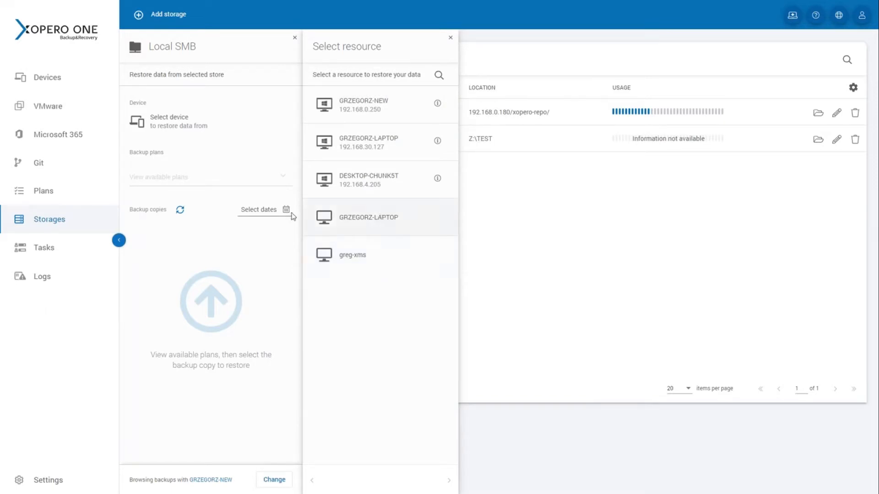
Choose the laptop entry without an IP address as the restore source and select its Endpoint&Server Total Protection plan.
left_click(349, 219)
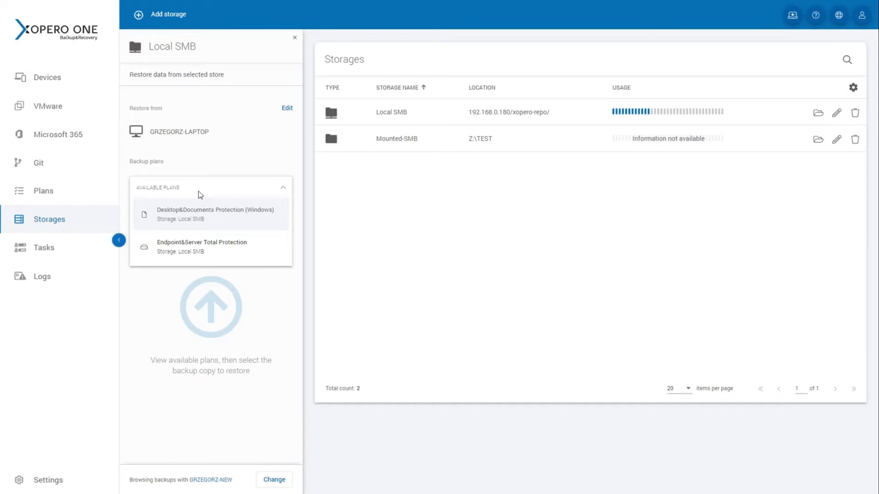
left_click(237, 251)
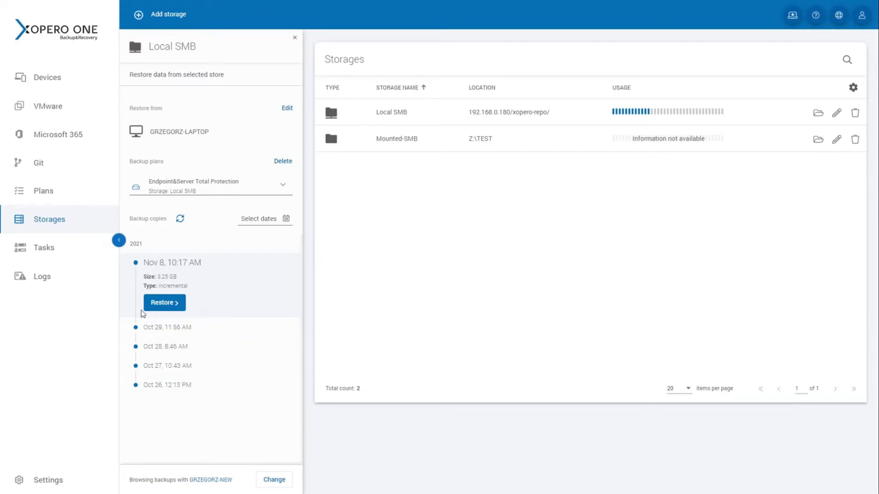
Set up a file image restore of Disk 0 from the Nov 8, 10:17 AM backup copy.
left_click(161, 307)
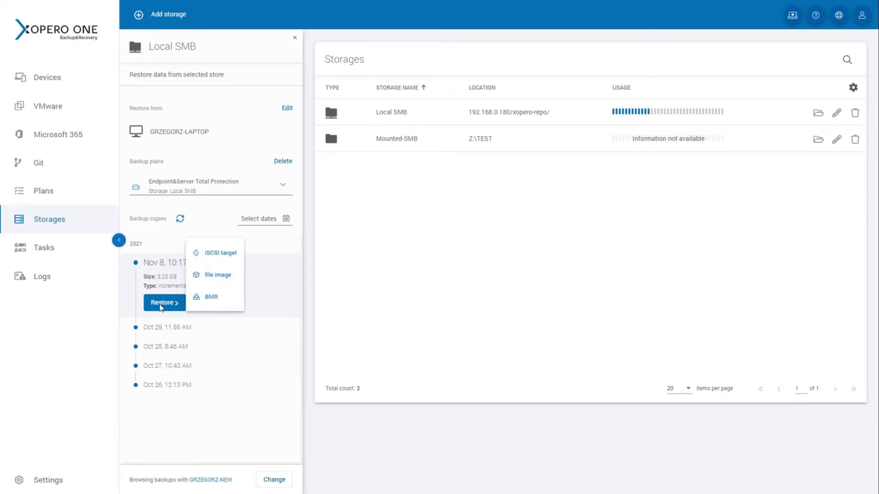
left_click(222, 278)
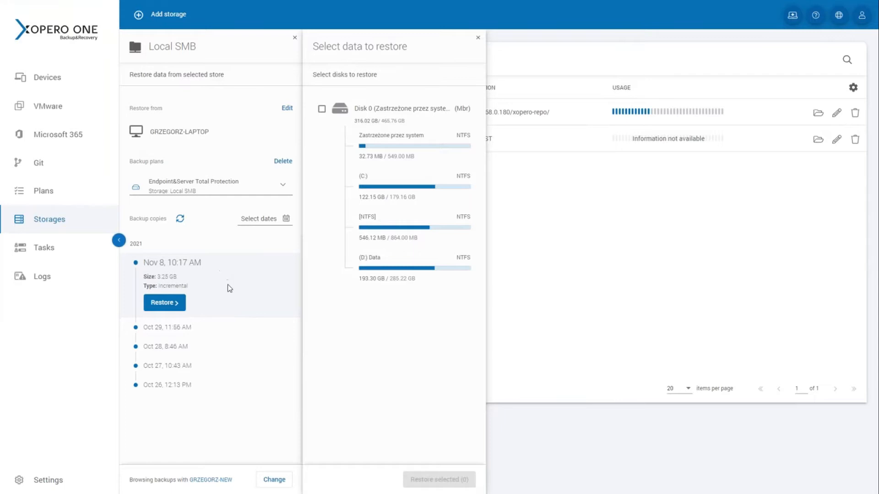
left_click(323, 110)
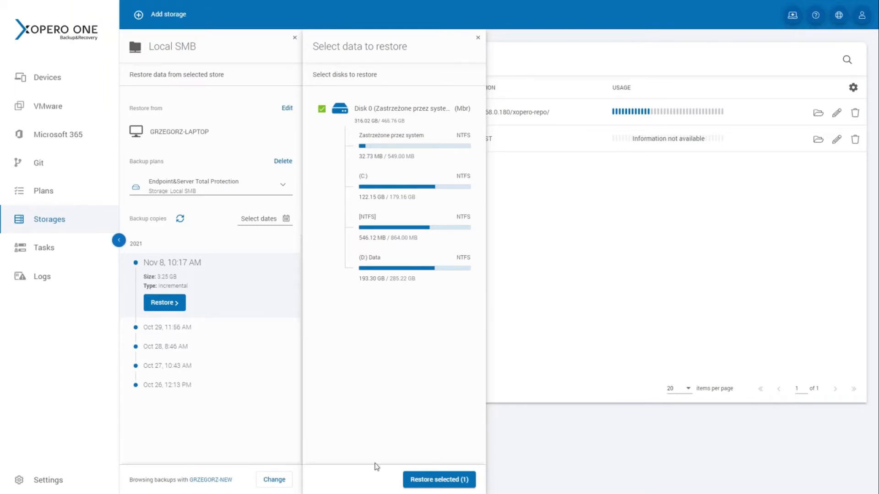
left_click(452, 479)
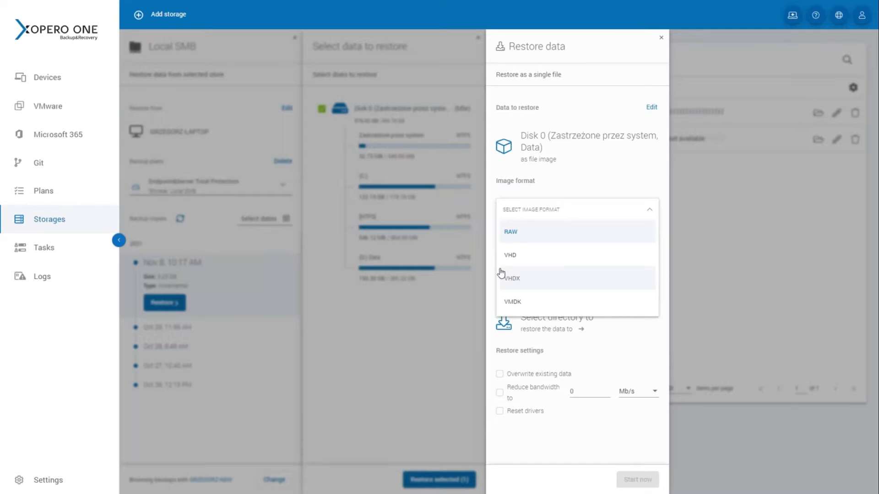
Set the restore's image format to VMDK, check the target device choice and close the restore settings.
left_click(557, 306)
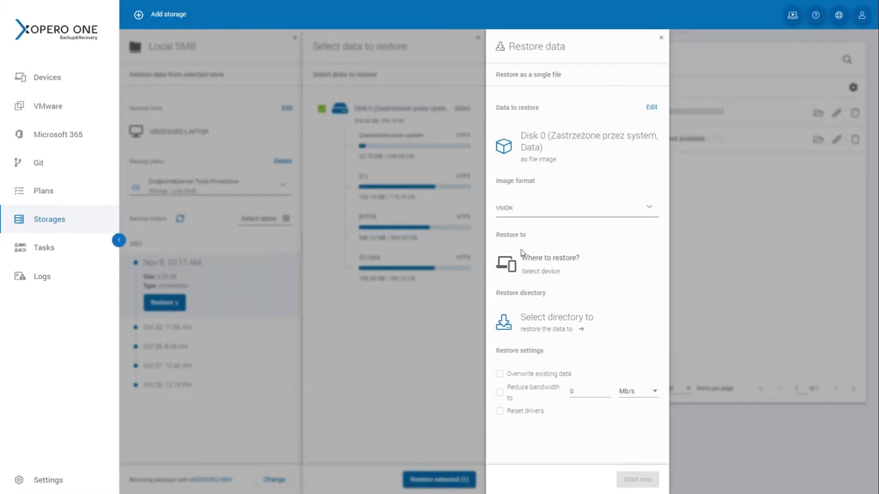
left_click(543, 273)
left_click(661, 38)
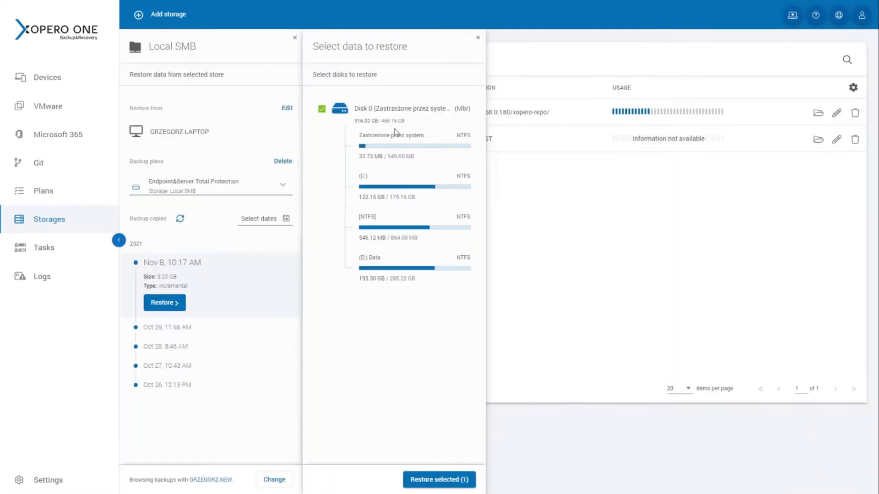
Check Disk 0's capacity, reopen its file image restore and target the laptop at 192.168.30.127.
double_click(371, 119)
left_click_drag(385, 121, 405, 121)
left_click(474, 485)
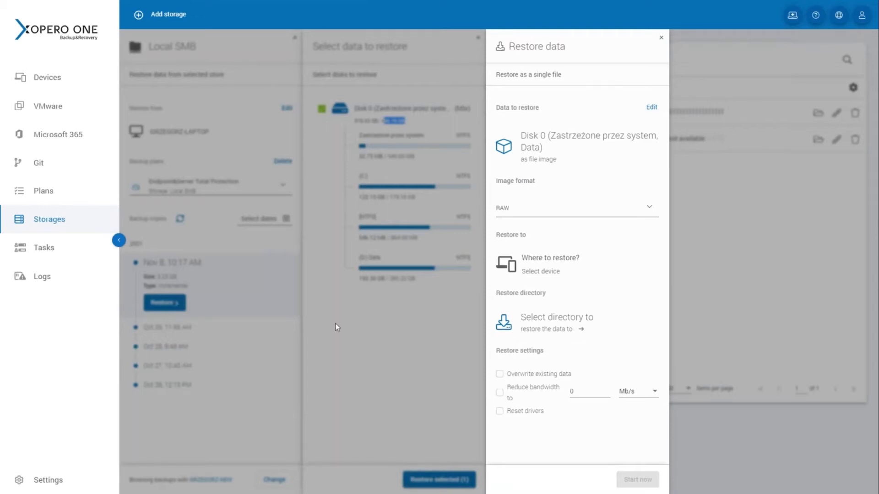
left_click(544, 258)
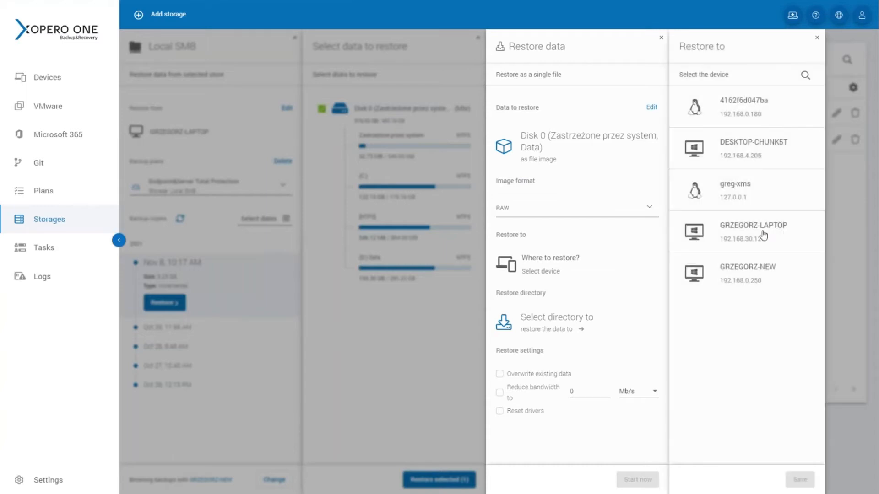
left_click(760, 234)
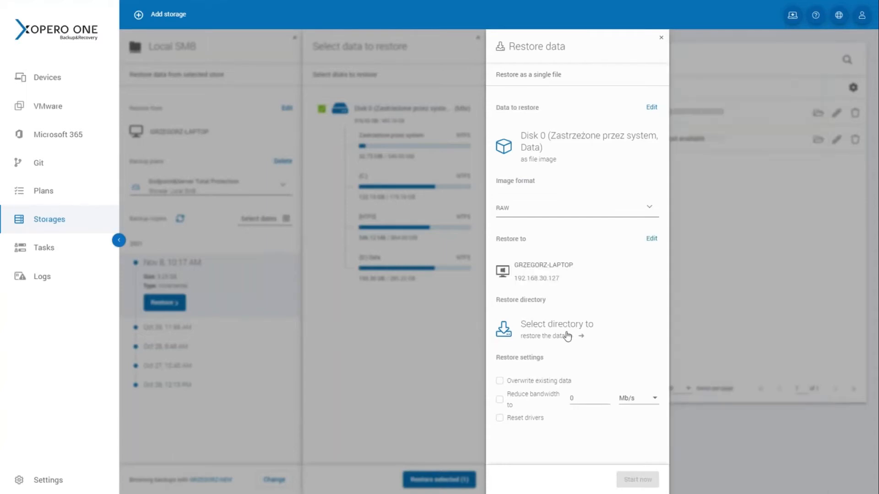
Set the restore directory to D:\Tmp\TMP_RESTORE_DEMO and close the file image restore without starting it.
left_click(567, 337)
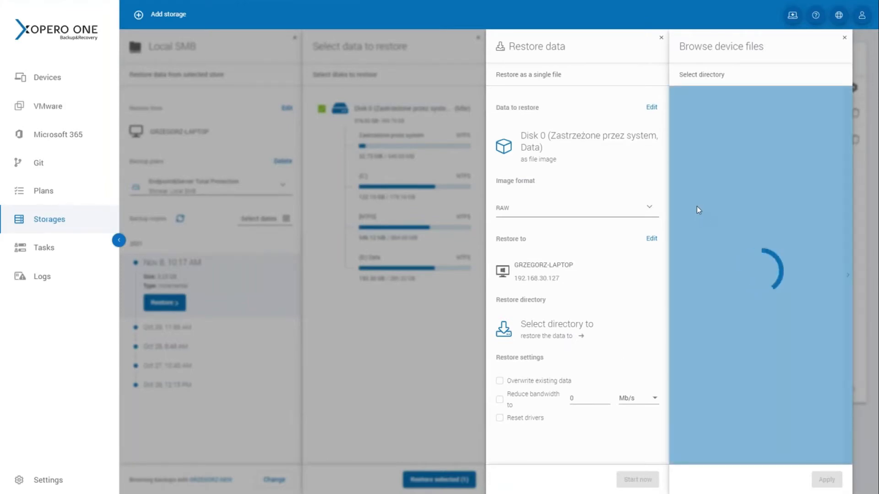
left_click(678, 116)
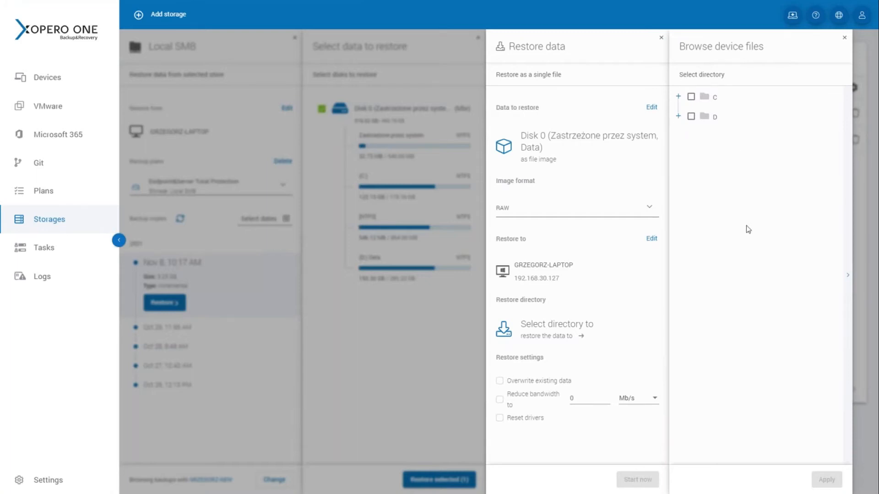
scroll(723, 268, "down", 2)
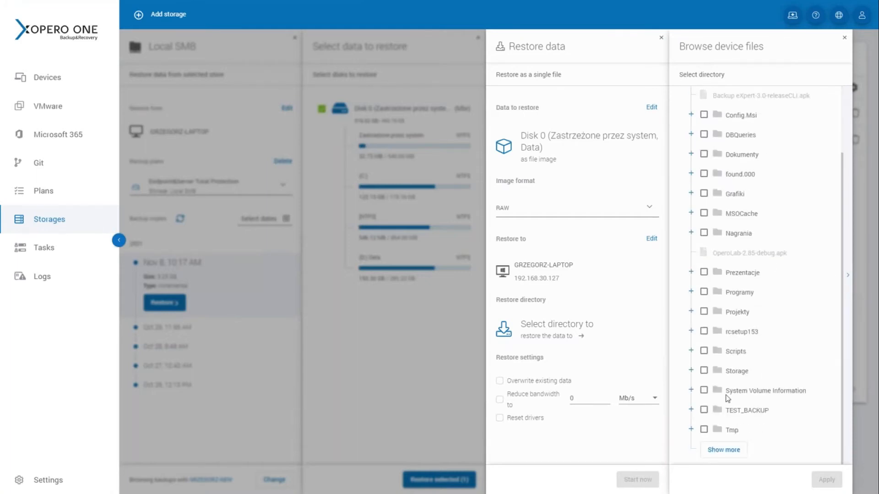
left_click(691, 429)
scroll(781, 377, "down", 5)
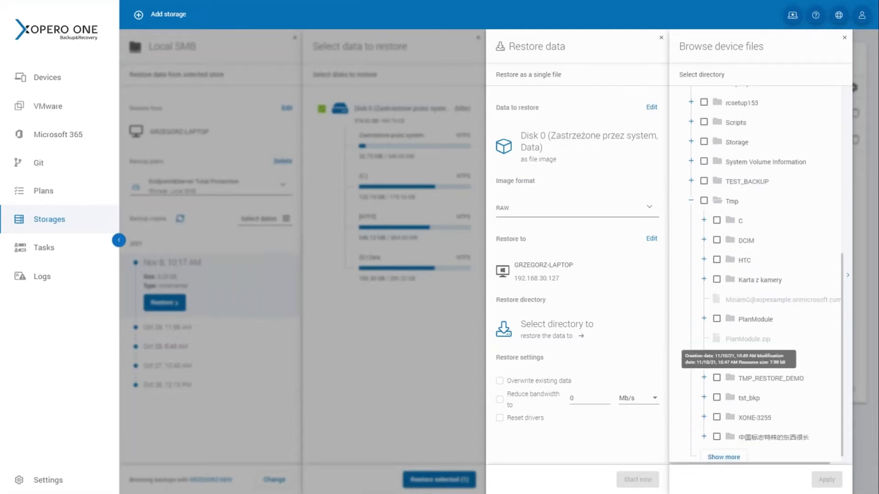
left_click(716, 379)
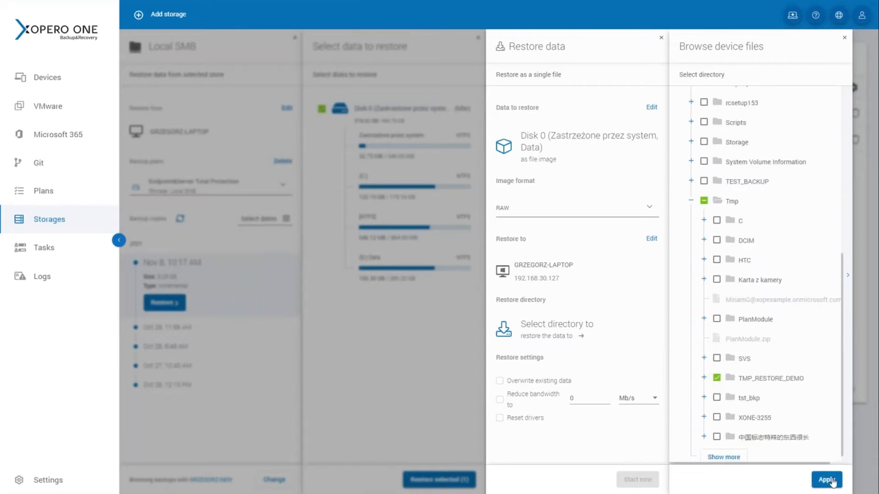
left_click(827, 480)
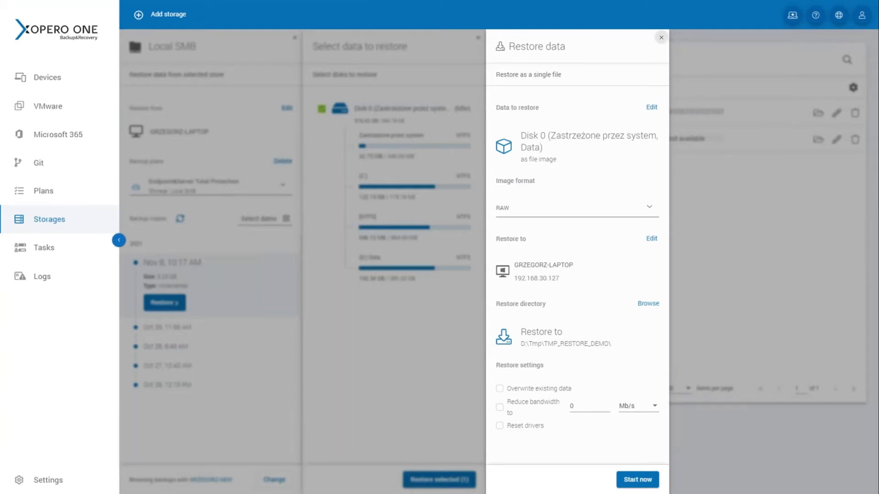
left_click(660, 37)
left_click(477, 36)
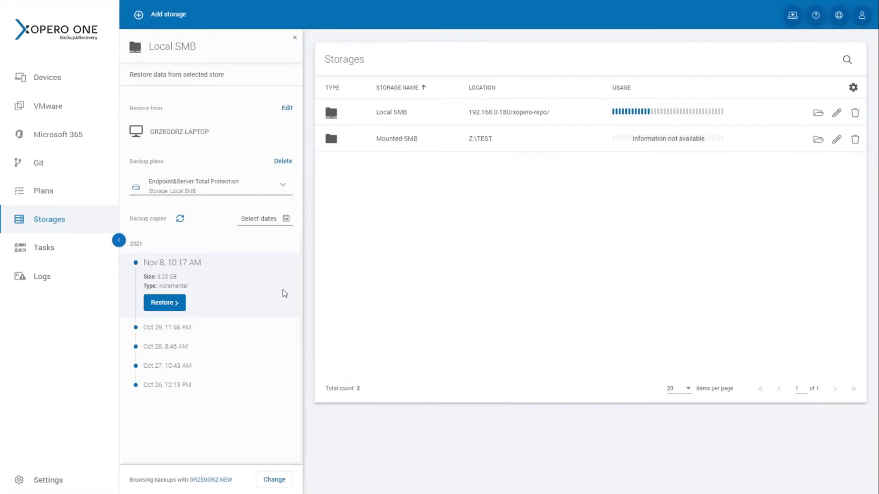
Set up an iSCSI target restore of Disk 0 from the Nov 8, 10:17 AM backup copy.
left_click(173, 305)
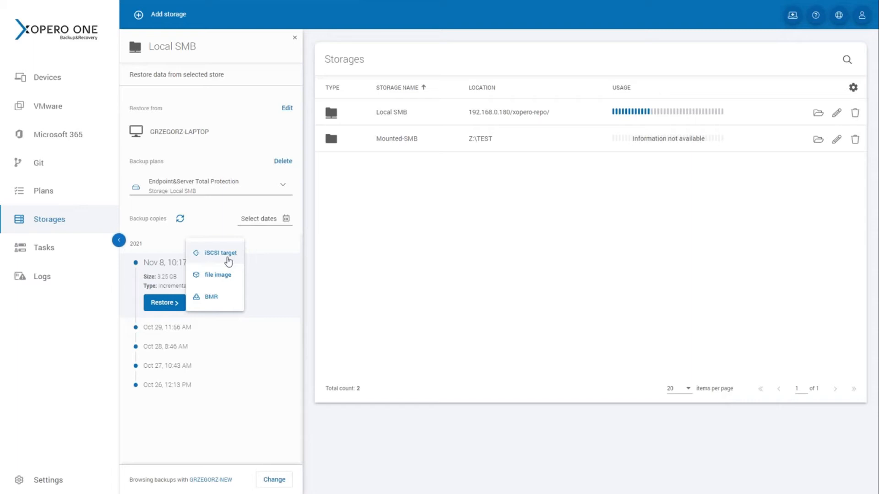
left_click(229, 254)
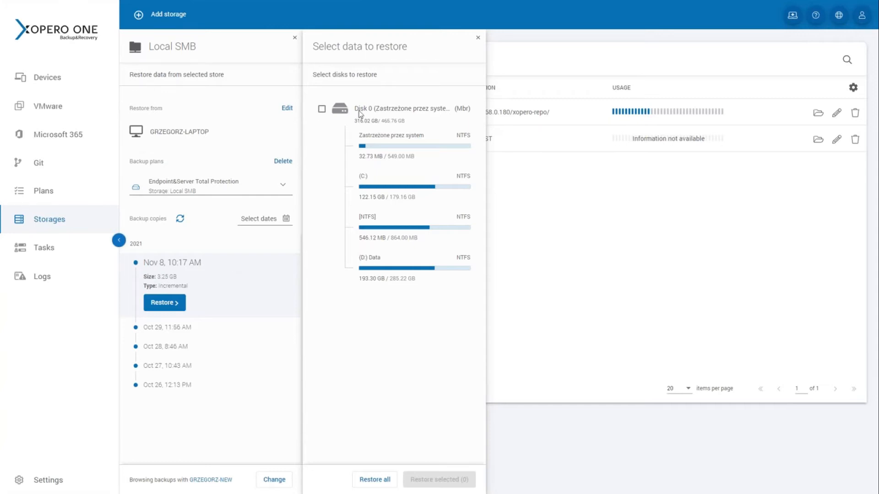
left_click(321, 110)
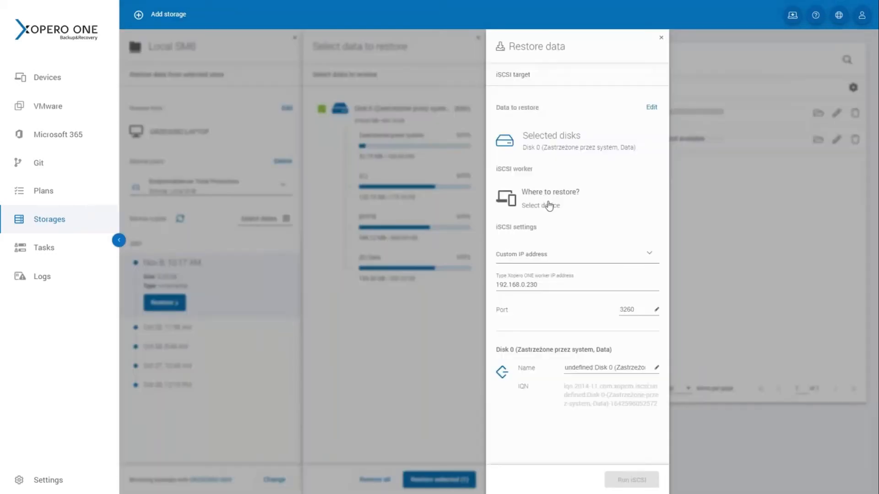
Assign the Windows device at 192.168.0.250 as the iSCSI worker.
left_click(550, 204)
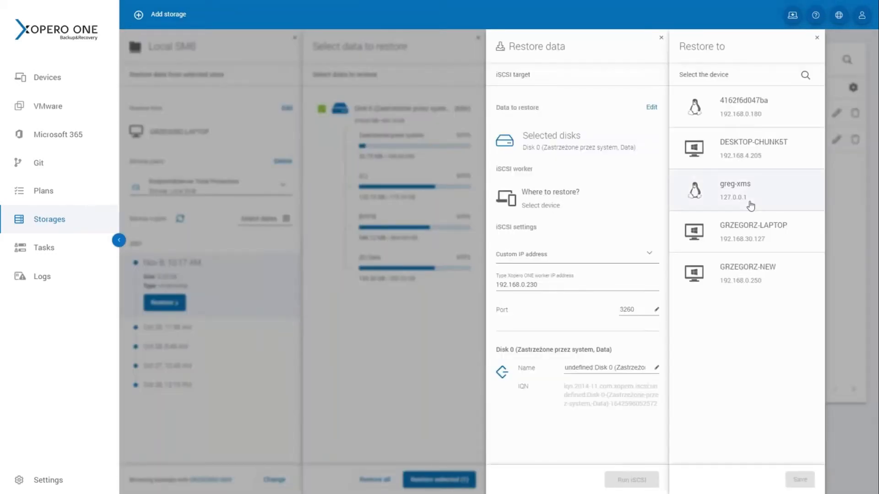
left_click(784, 279)
left_click(798, 479)
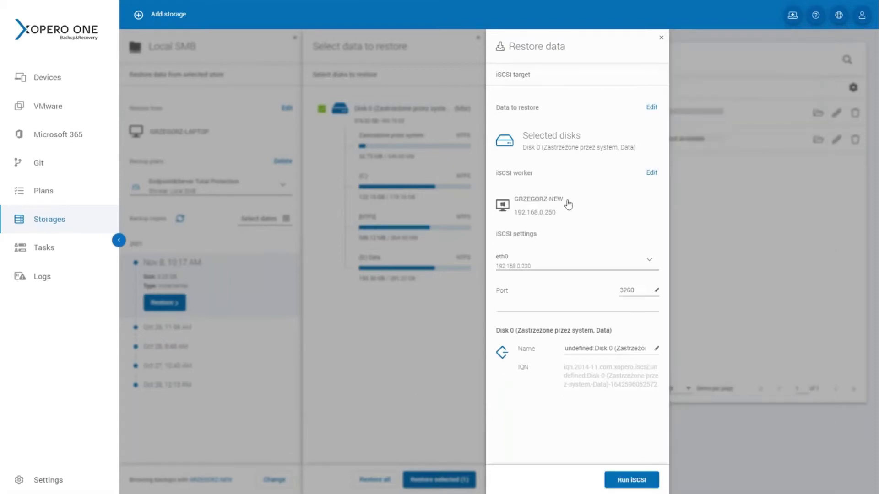
Name Disk 0's iSCSI target TRAINING-DRIVE and run the iSCSI restore.
left_click(556, 261)
left_click(526, 294)
left_click_drag(593, 349, 325, 377)
key("ctrl+a")
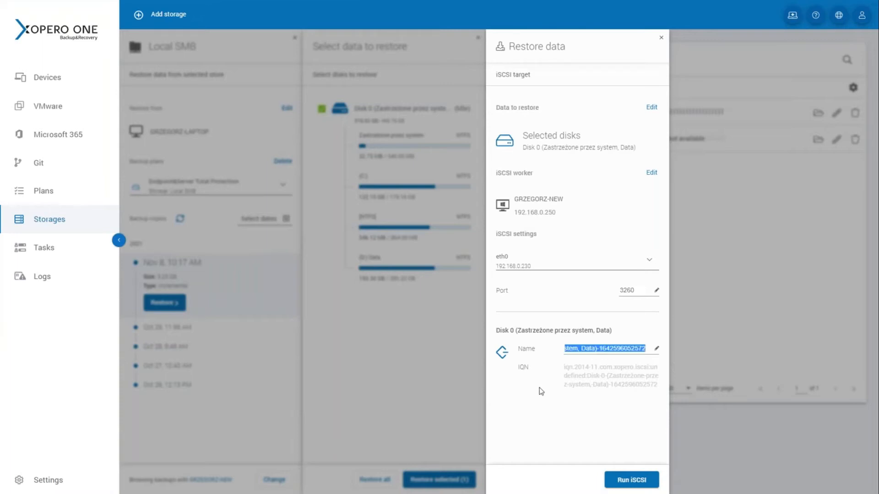
key("BackSpace")
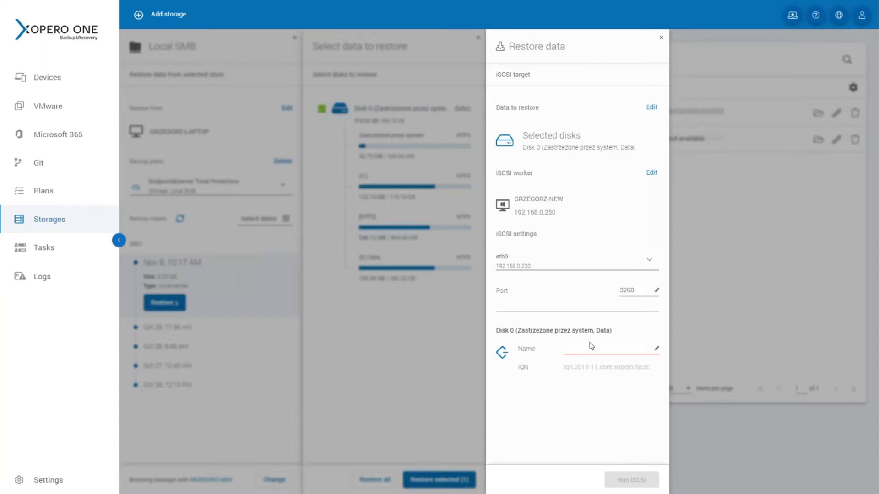
type("TRAINING-DRIVE")
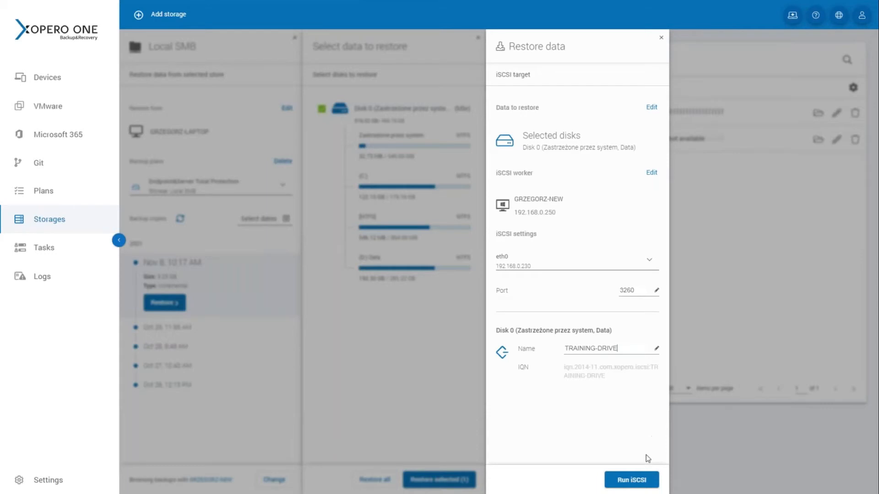
left_click(631, 480)
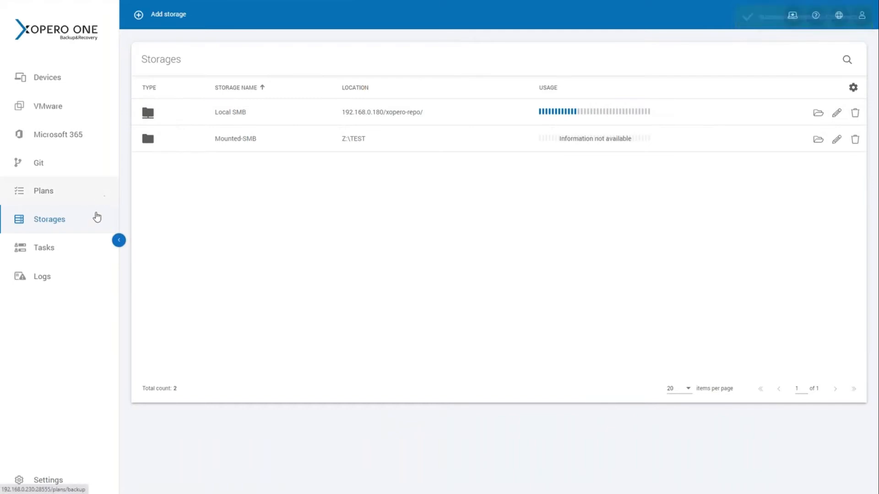
Review the current tasks and those of the last 30 days, and return to the Local SMB storage's backups.
left_click(69, 251)
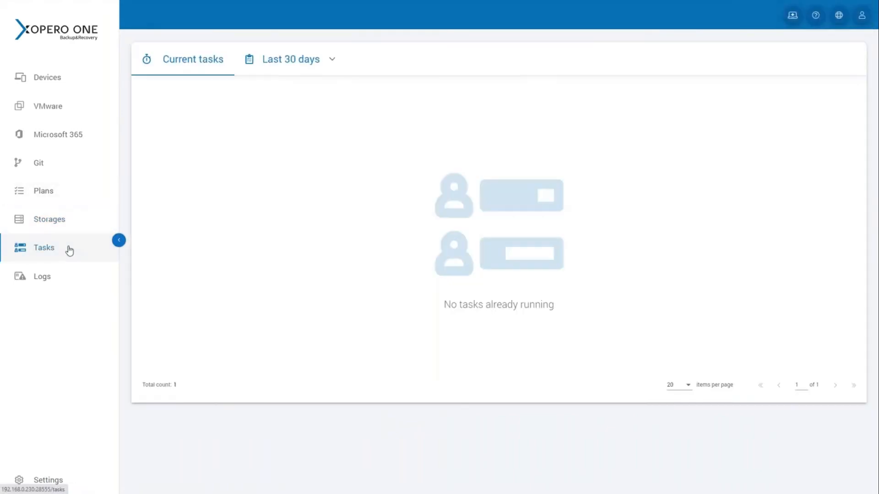
left_click(275, 61)
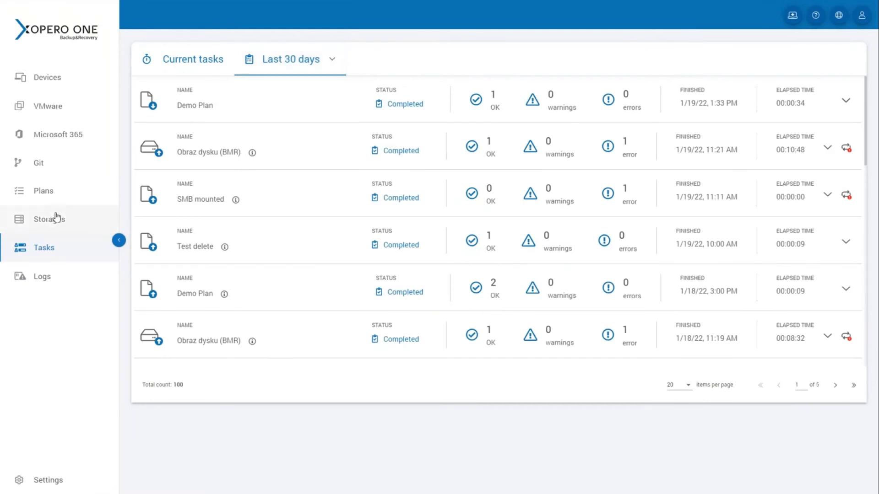
left_click(55, 228)
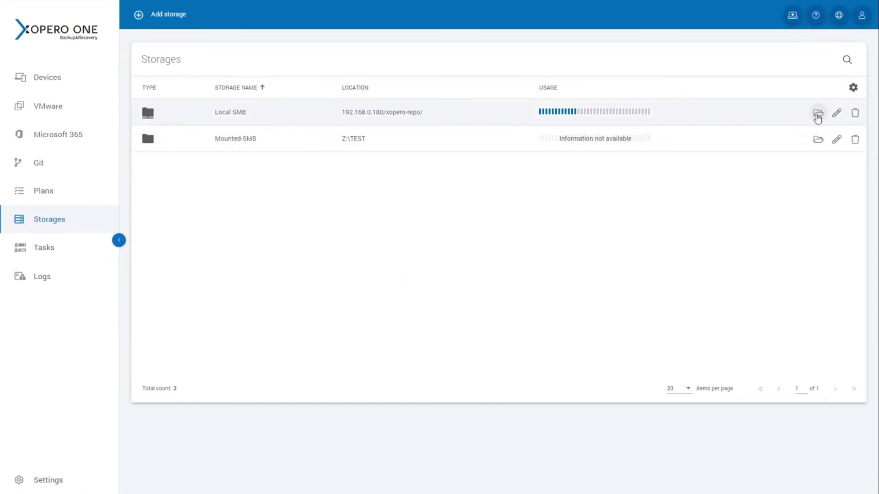
left_click(817, 115)
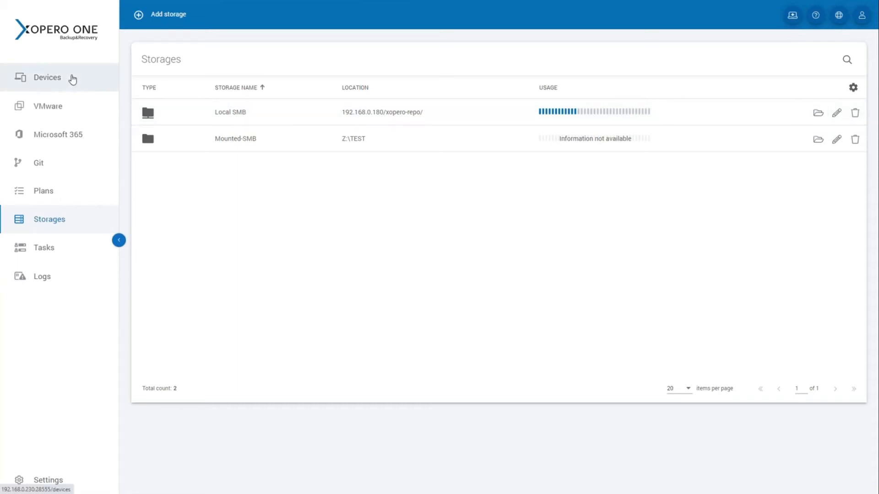
Review the registered devices, reload the device list, and look over the backup plans.
left_click(72, 79)
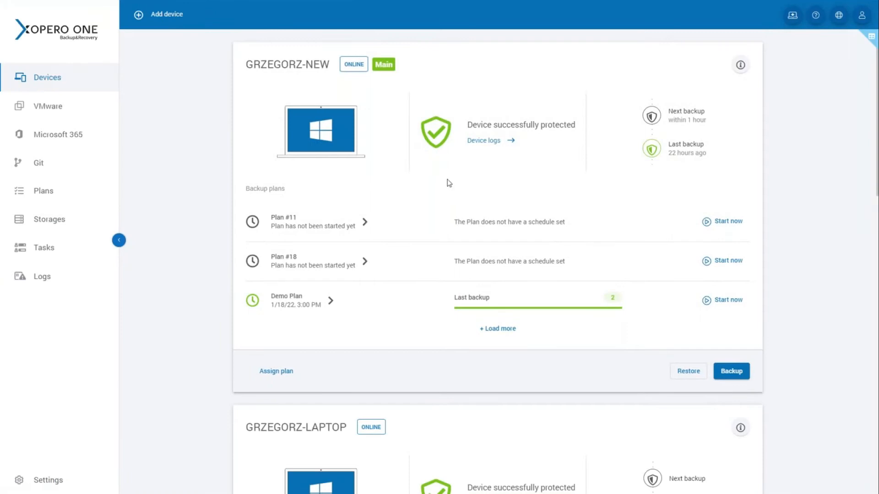
scroll(606, 215, "down", 5)
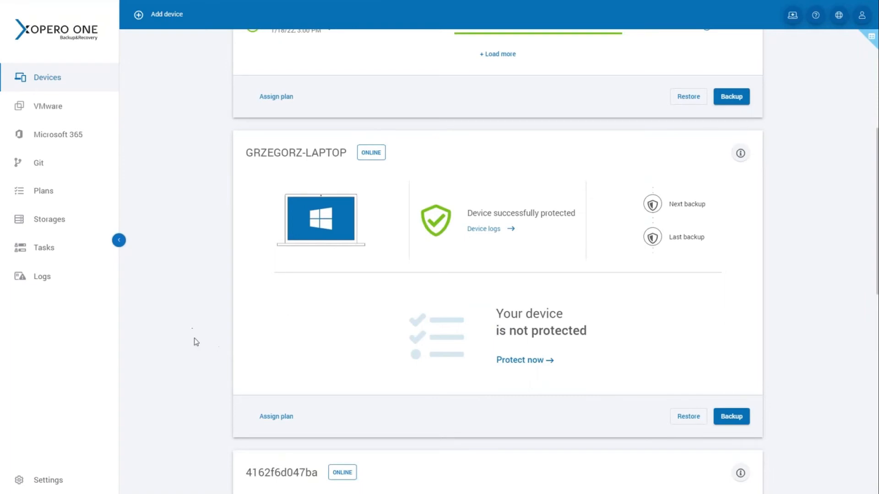
key("F5")
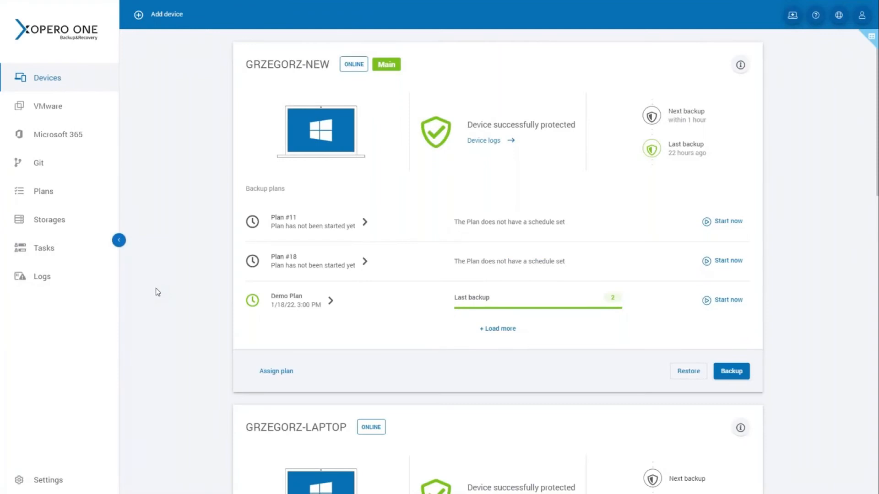
scroll(418, 288, "down", 6)
scroll(215, 314, "up", 6)
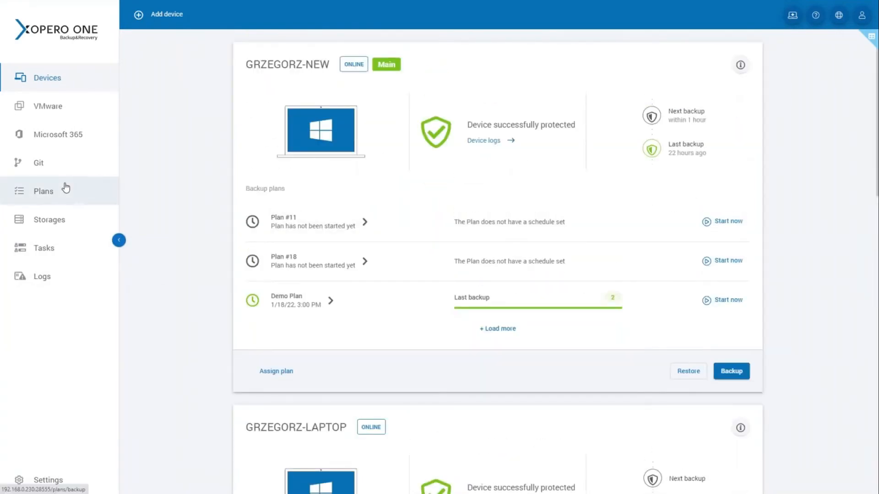
left_click(66, 188)
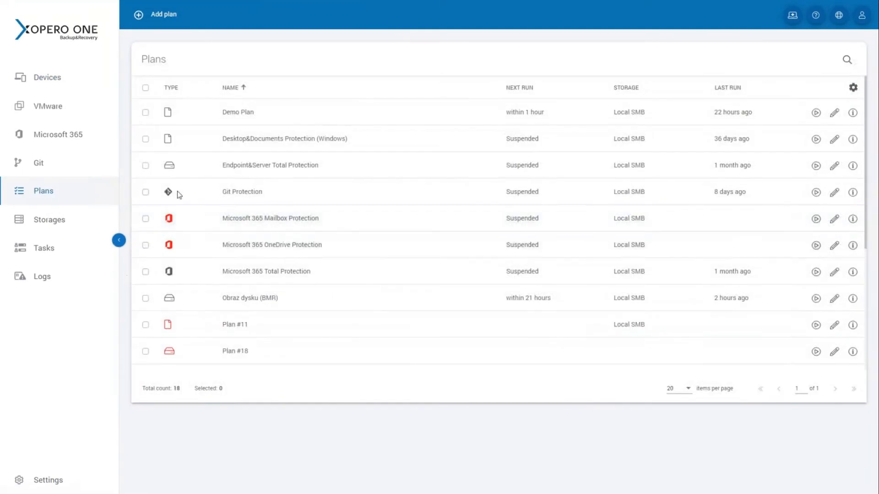
Look into the Local SMB storage's restore view and check the tasks of the last 30 days.
left_click(39, 227)
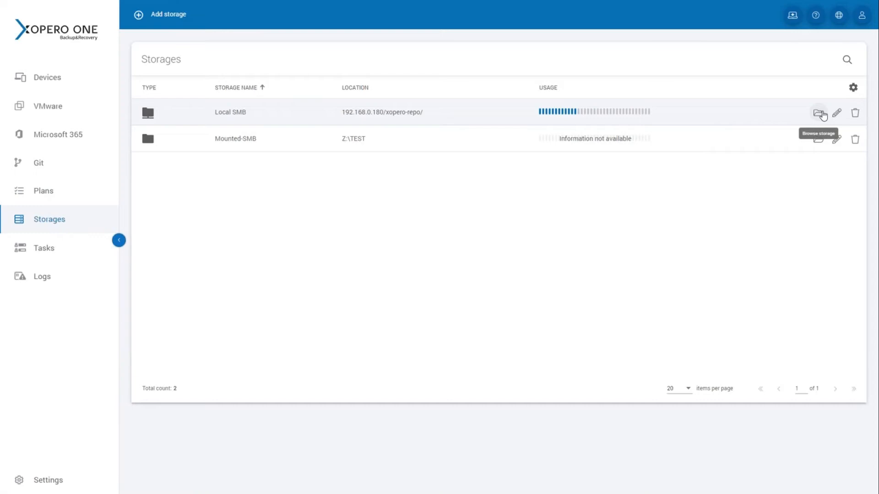
left_click(817, 113)
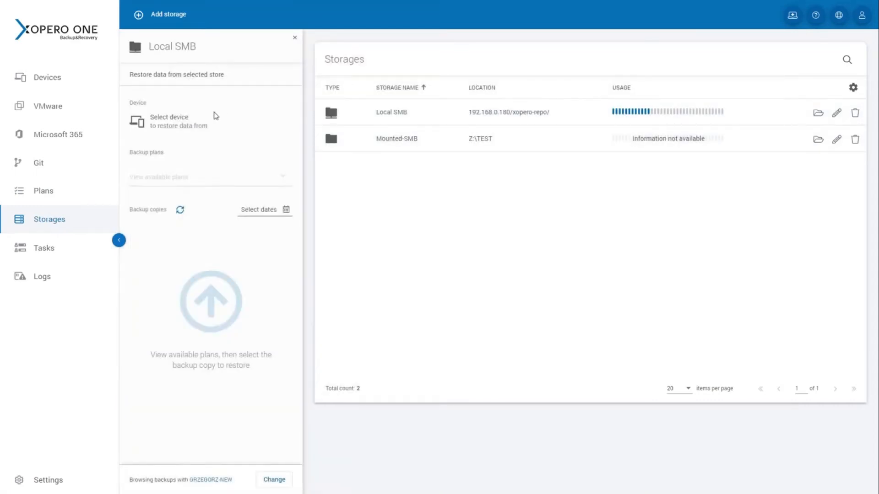
left_click(62, 255)
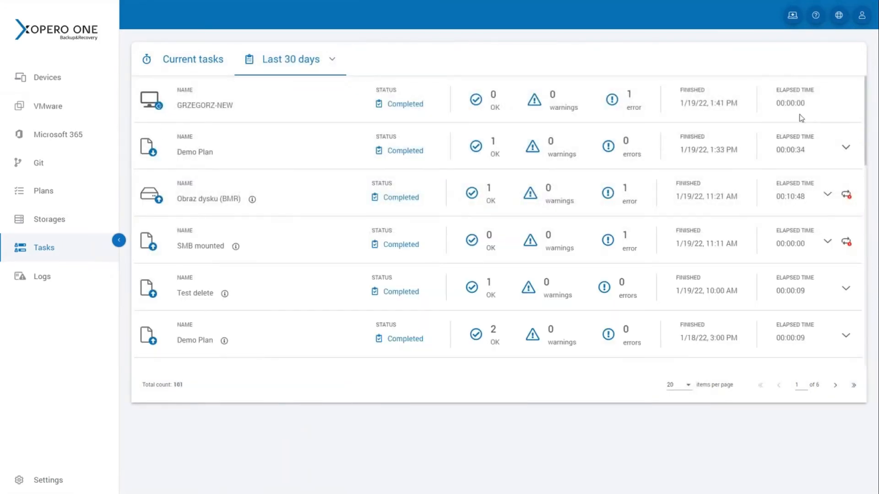
Browse the Local SMB storage's backups and choose the laptop at 192.168.30.127 as the device to restore from.
left_click(57, 234)
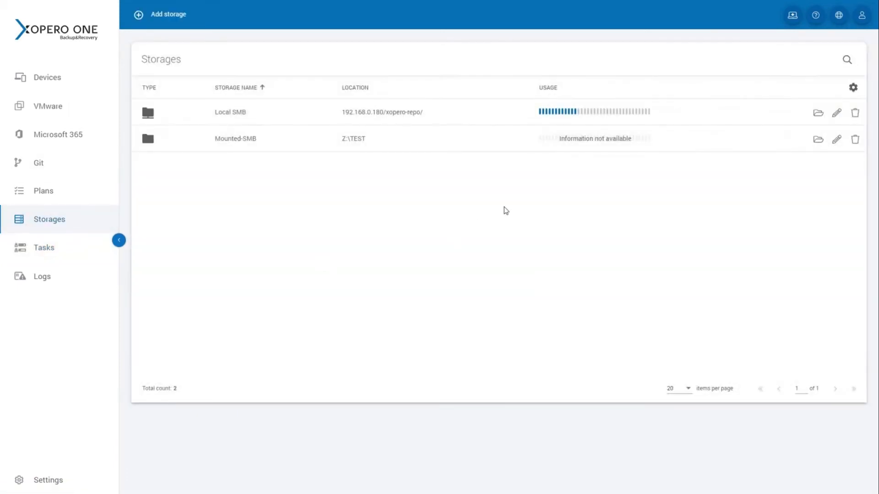
left_click(818, 113)
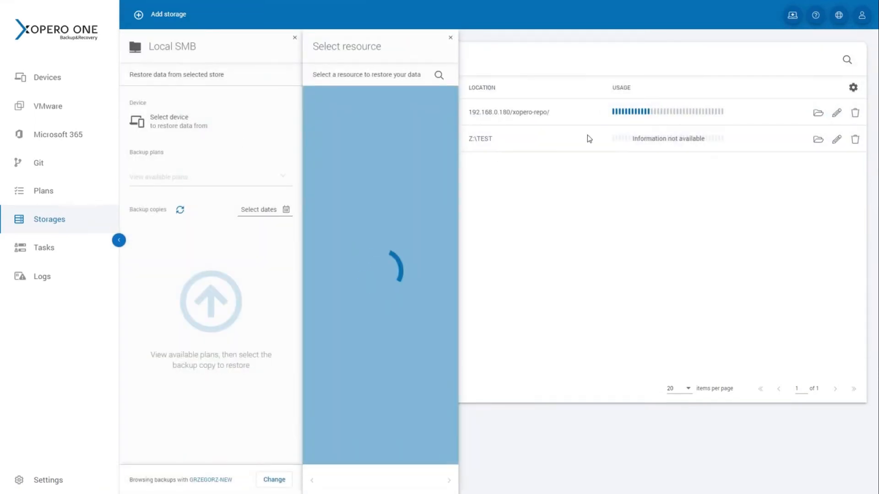
left_click(384, 108)
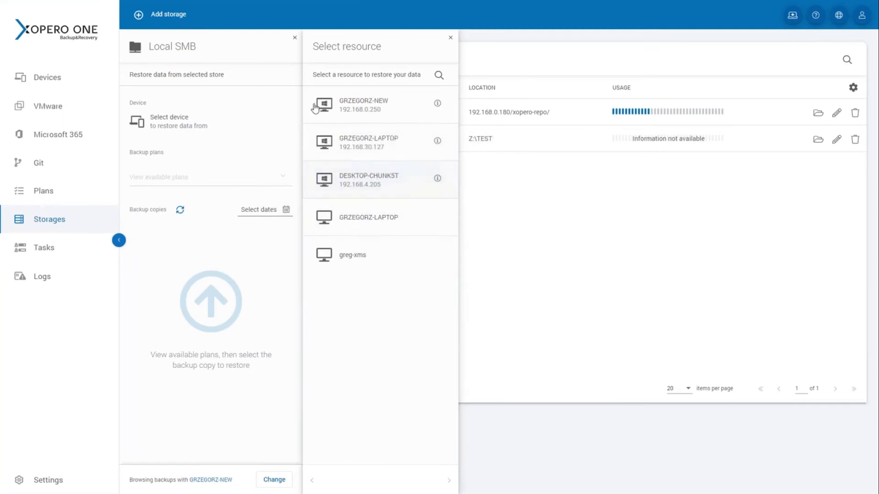
left_click(382, 149)
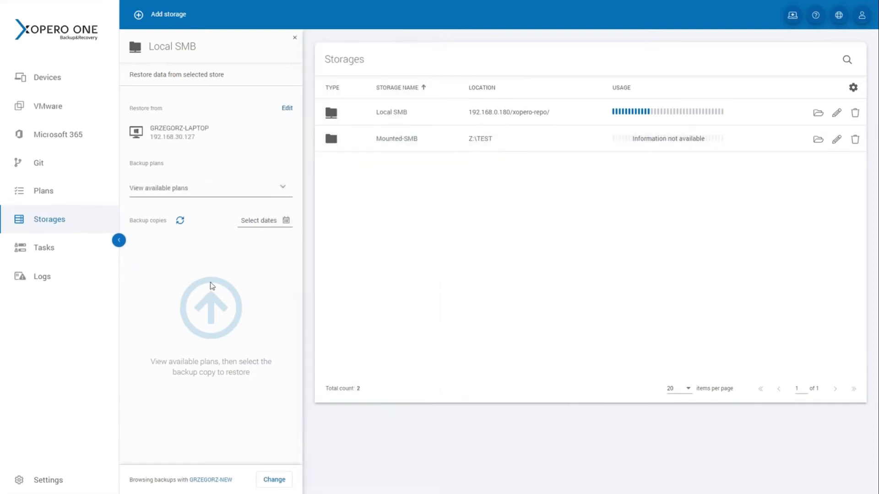
Filter the restore resources by the Device type and switch the restore source to the laptop entry listed without an IP address.
left_click(288, 108)
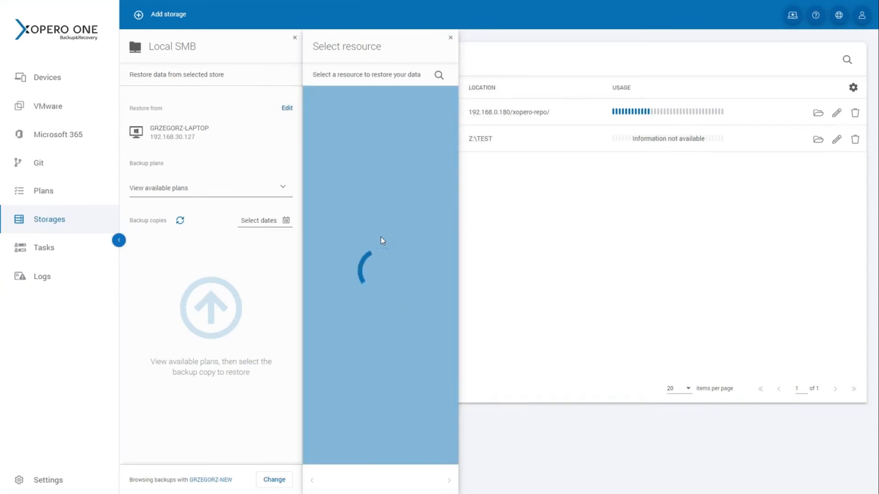
scroll(414, 366, "down", 3)
scroll(425, 137, "up", 5)
left_click(438, 75)
left_click(350, 118)
left_click(341, 132)
left_click(369, 95)
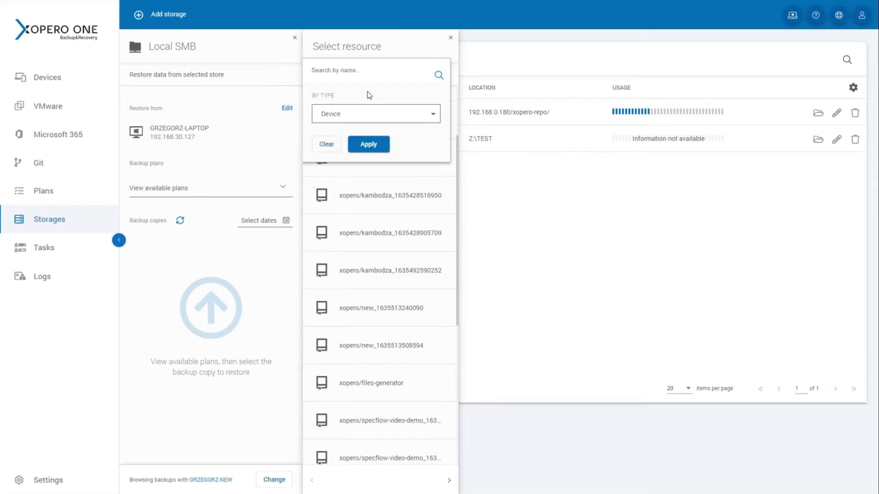
left_click(368, 144)
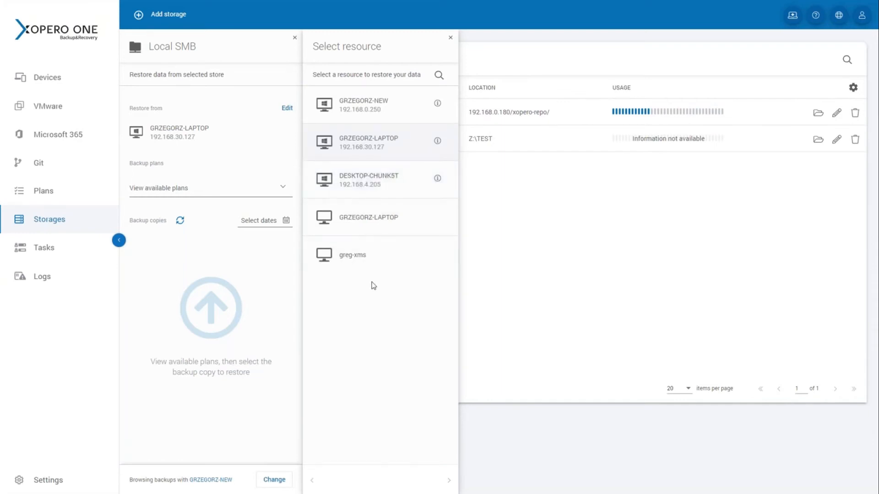
left_click(394, 219)
Set up an iSCSI target restore of Disk 0 from the Endpoint&Server Total Protection plan's Nov 8, 10:17 AM copy.
left_click(210, 185)
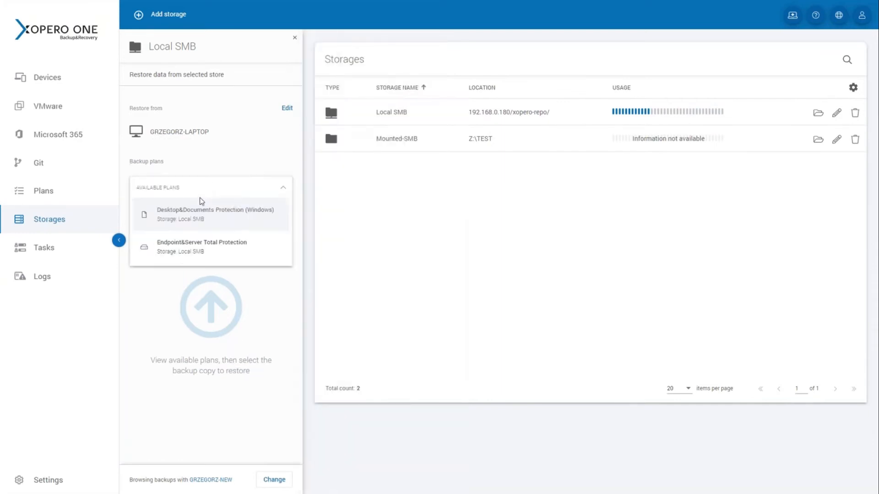
left_click(183, 257)
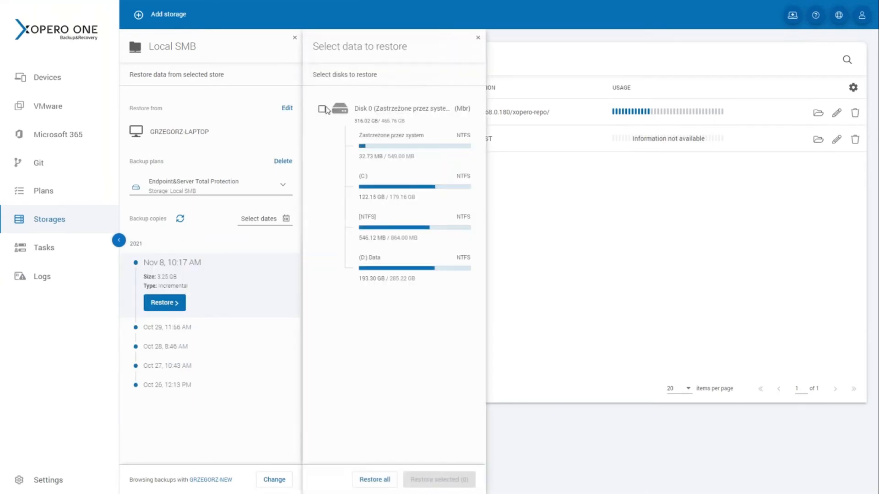
left_click(323, 109)
left_click(452, 480)
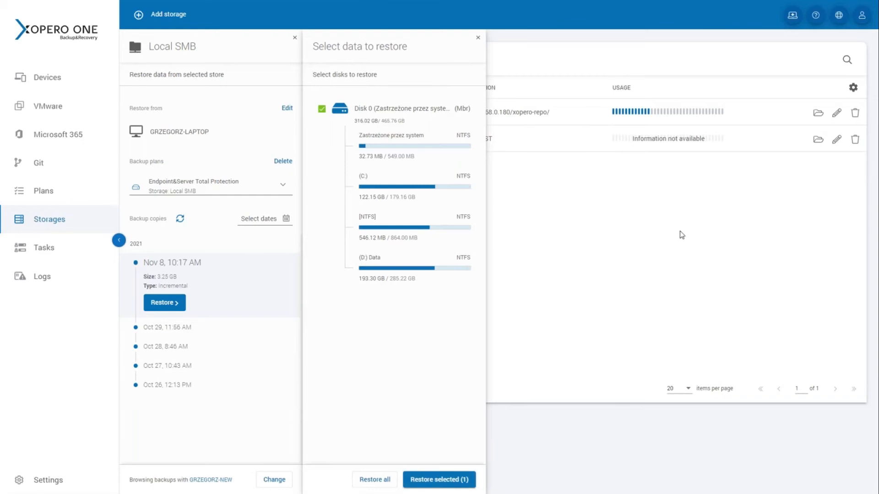
Assign the laptop at 192.168.30.127 as the iSCSI worker and use the eth0 address 192.168.0.230.
left_click(535, 198)
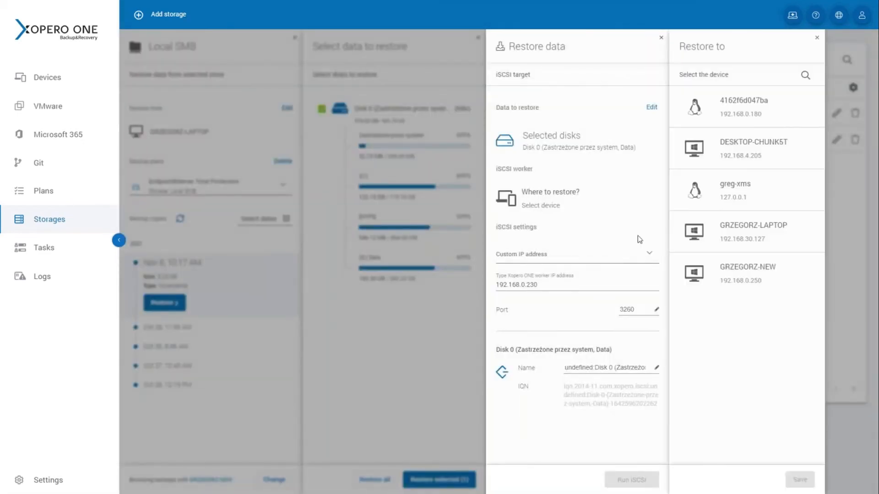
left_click(789, 241)
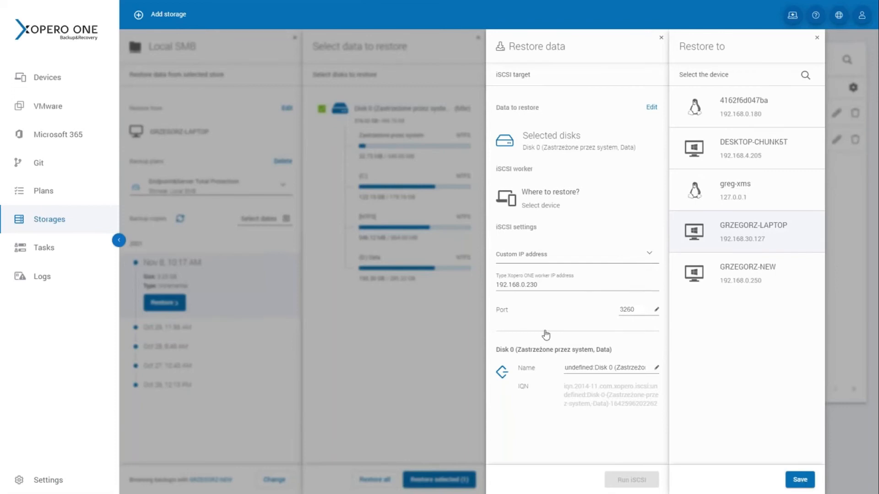
left_click(534, 266)
left_click(535, 293)
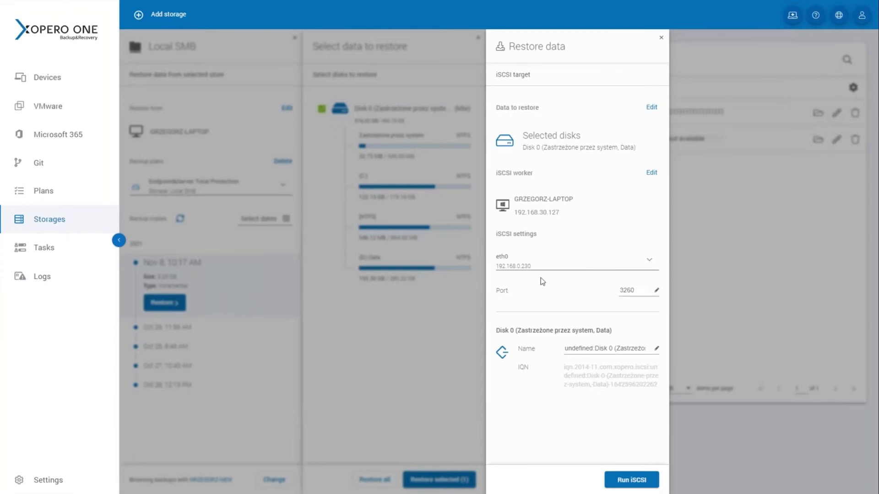
left_click(544, 270)
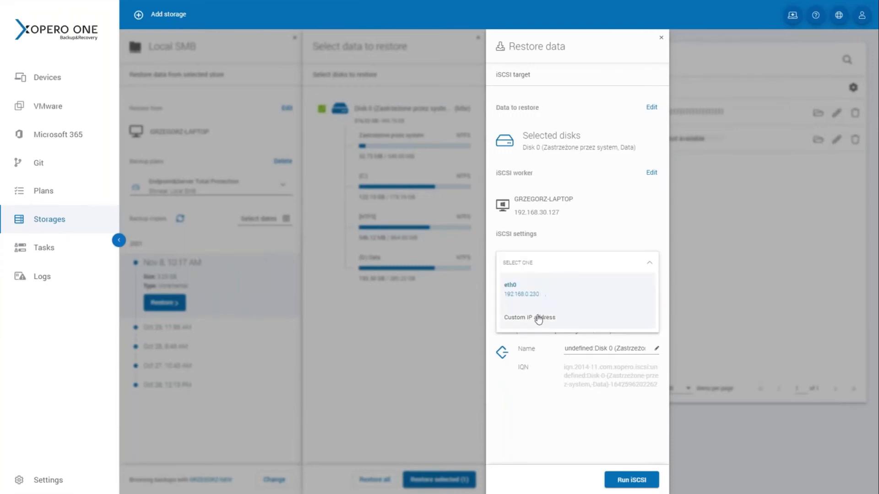
left_click(542, 294)
Change the iSCSI worker to the Windows device at 192.168.0.250 and save the choice.
left_click(545, 211)
left_click(789, 279)
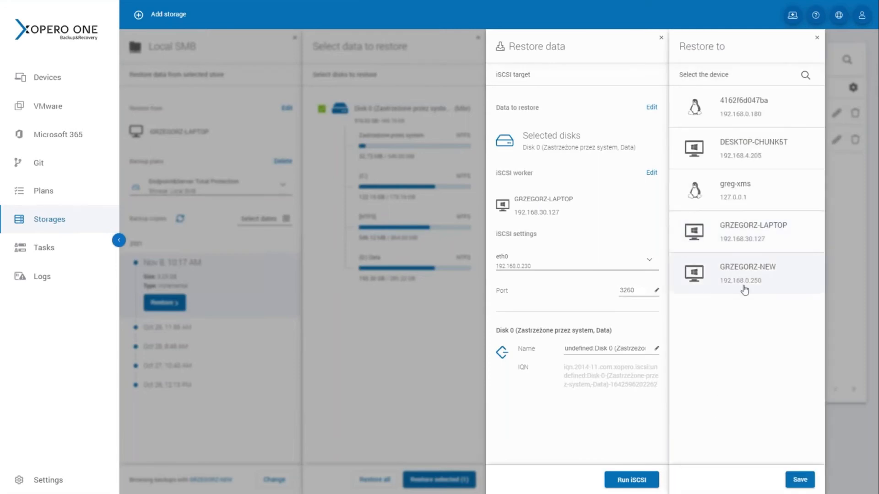
left_click(800, 480)
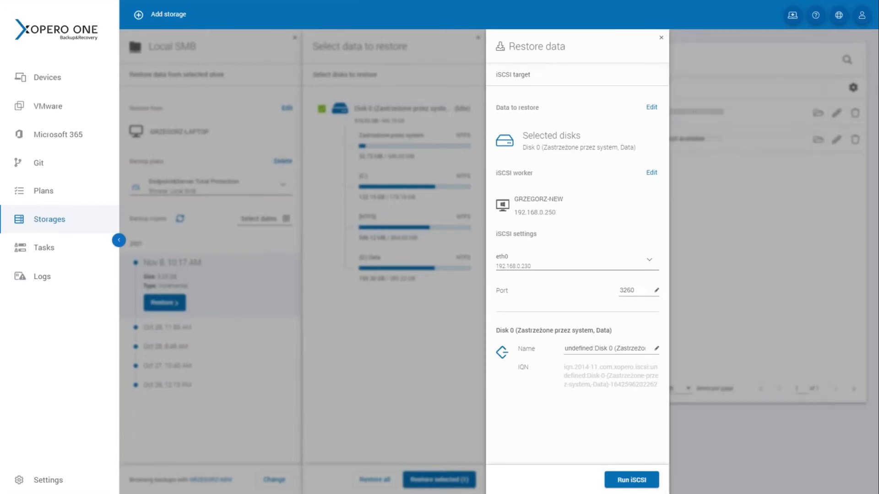
Switch the iSCSI settings to a custom IP address and set the worker IP address to 192.168.0.250.
left_click(541, 258)
left_click(588, 241)
left_click(577, 258)
left_click(537, 318)
left_click(545, 266)
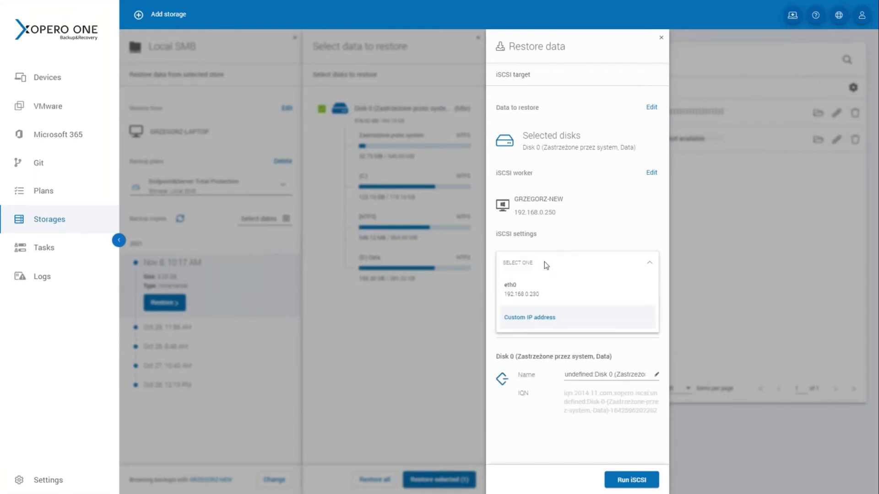
left_click(564, 267)
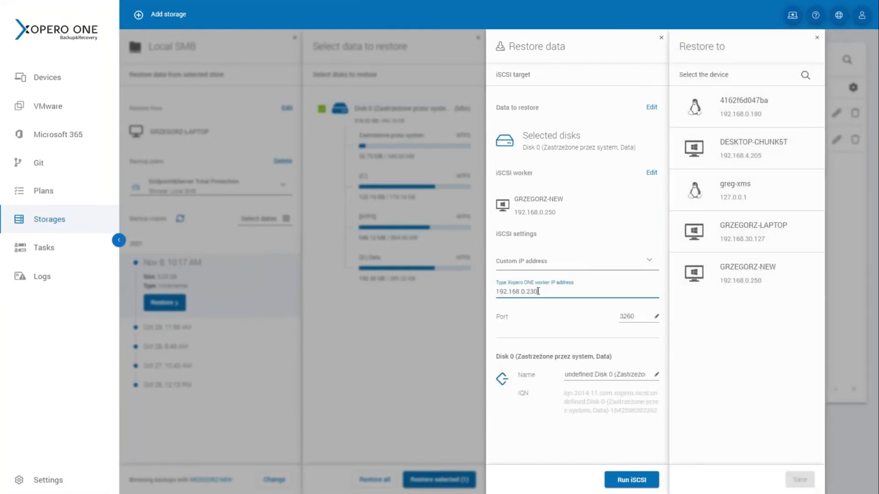
left_click_drag(539, 292, 530, 292)
type("50")
left_click(817, 37)
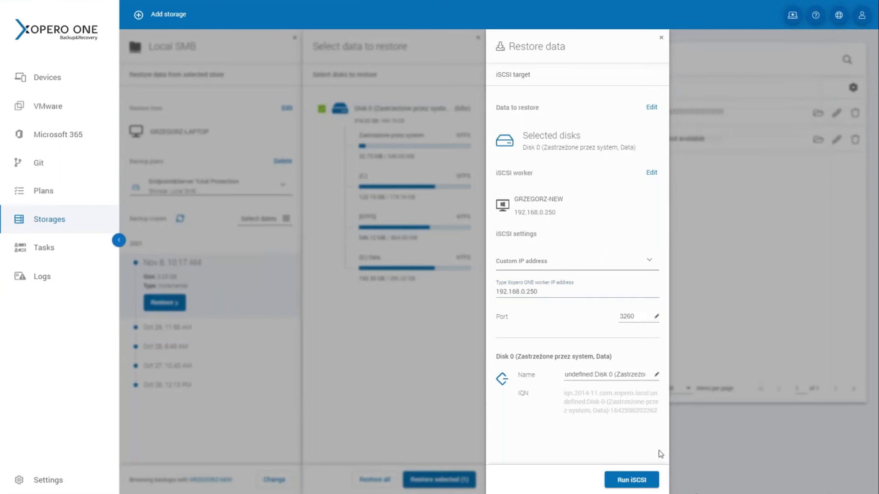
Name Disk 0's iSCSI target XOPER-TRAINING and run the iSCSI restore.
triple_click(595, 375)
type("XOPER-TRAINING")
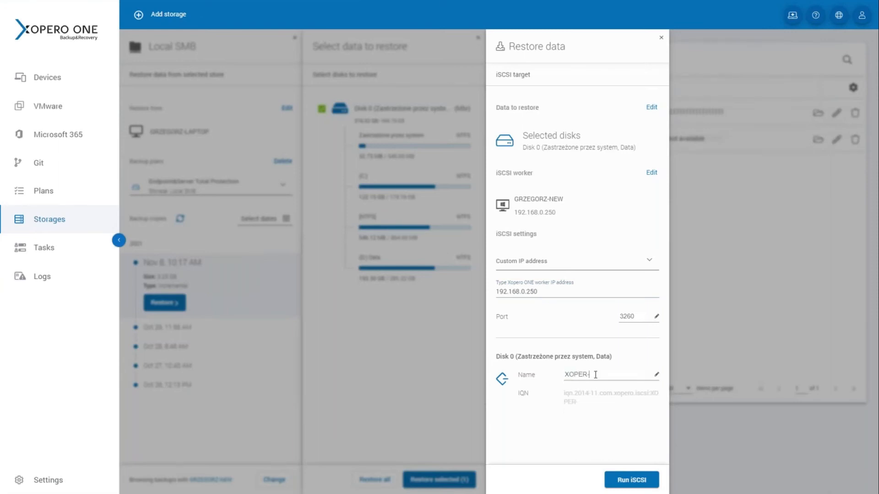
left_click(635, 485)
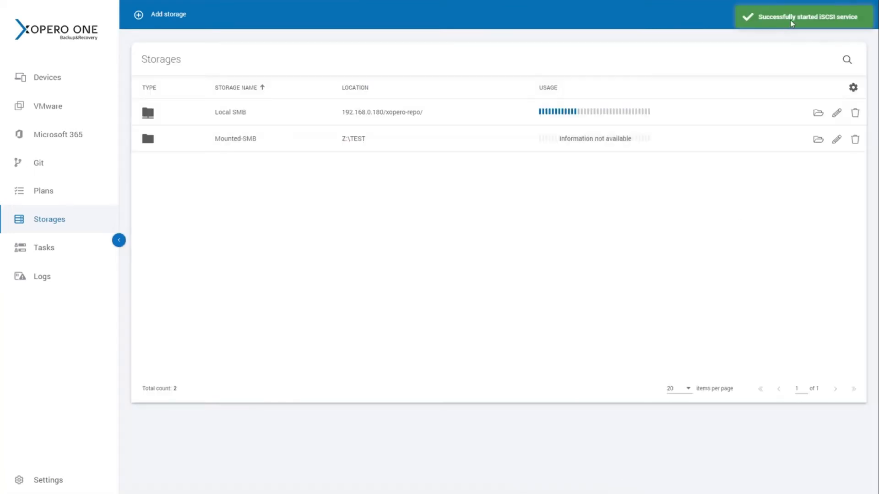
Check the current tasks and the task history of the last 30 days for the iSCSI restore.
left_click(51, 244)
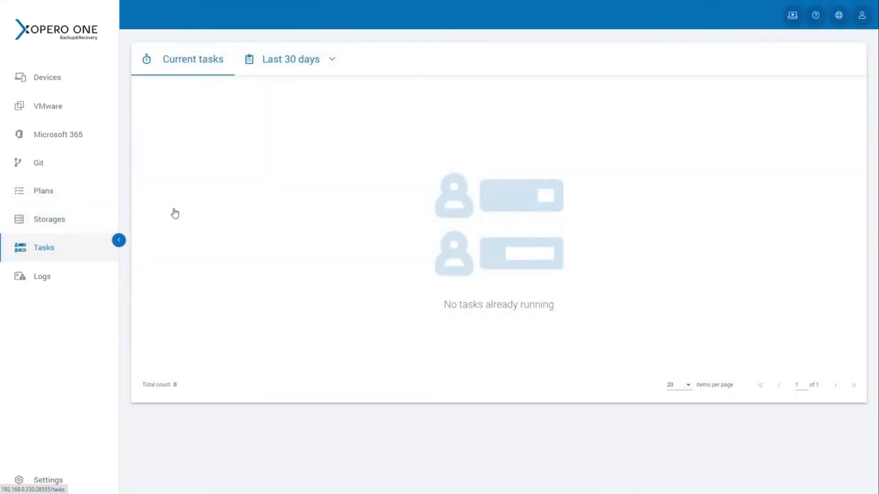
left_click(253, 68)
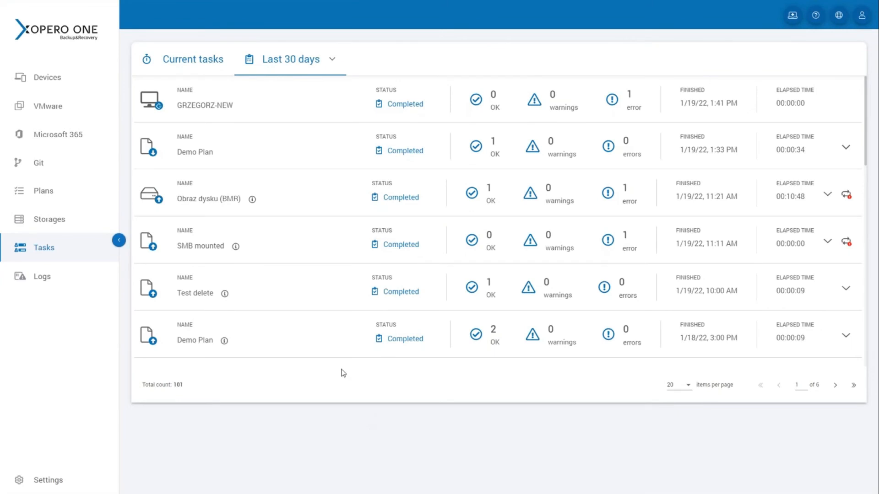
scroll(505, 262, "down", 3)
scroll(504, 265, "up", 3)
left_click(182, 73)
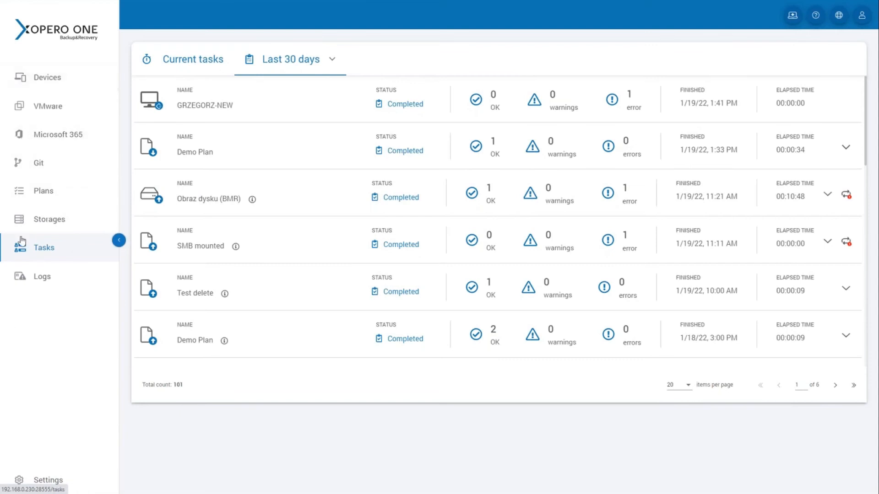
Return to the Local SMB storage's backups and open the selection of the device to restore from.
left_click(40, 220)
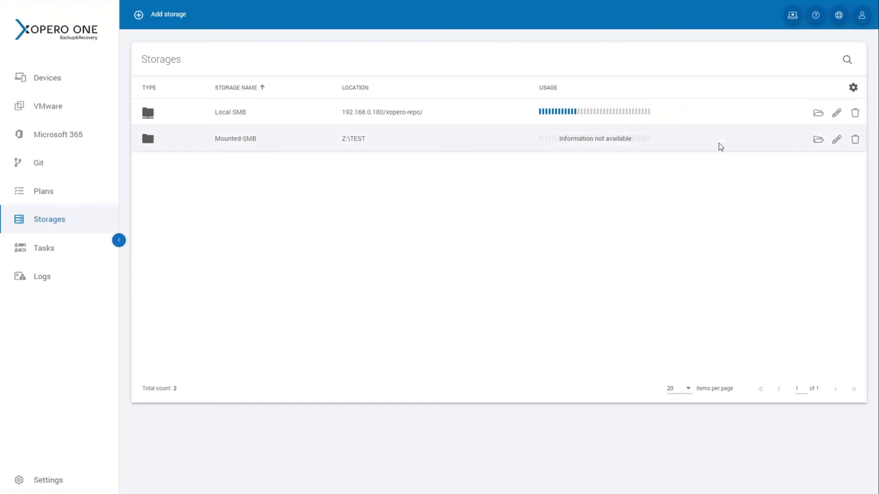
left_click(818, 113)
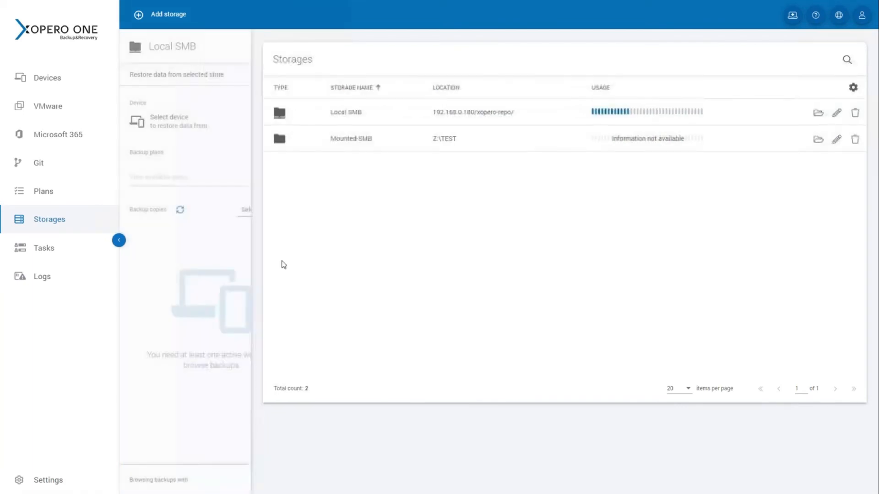
left_click(182, 127)
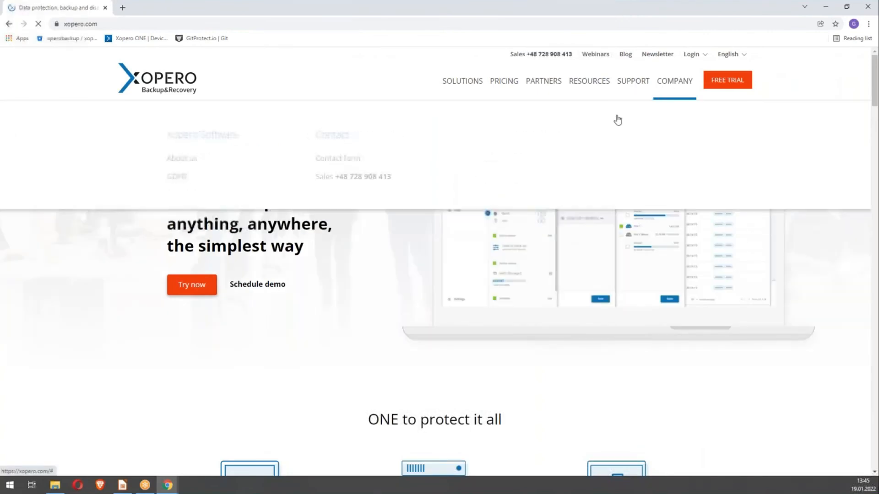
Find SVS Creator on the Xopero website's latest updates page and close the SVSCreator wizard.
mouse_move(587, 119)
mouse_move(633, 80)
left_click(510, 160)
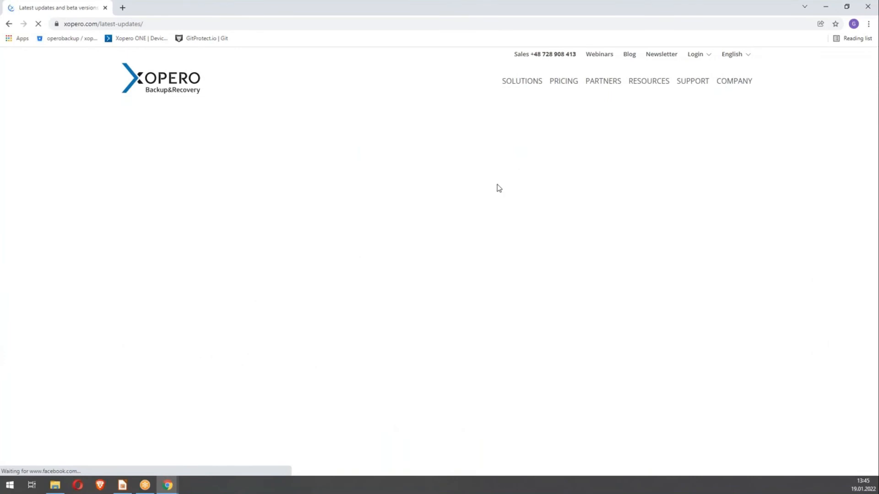
scroll(303, 237, "down", 2)
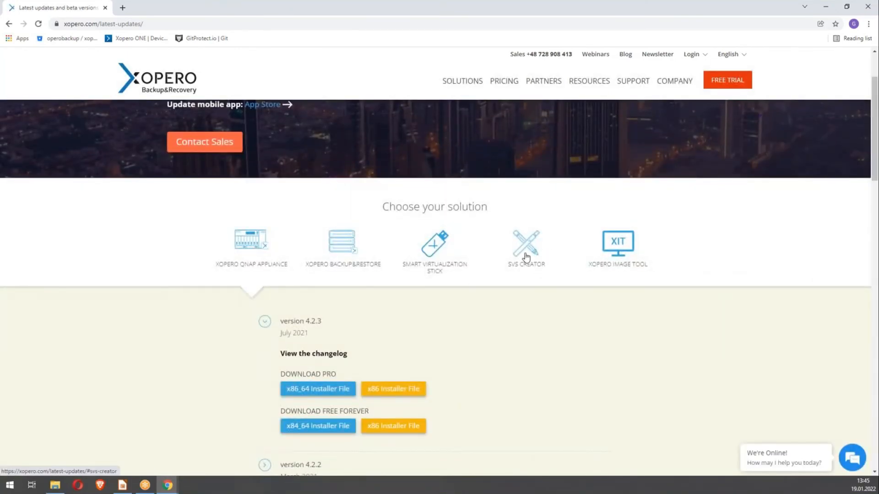
scroll(532, 250, "down", 3)
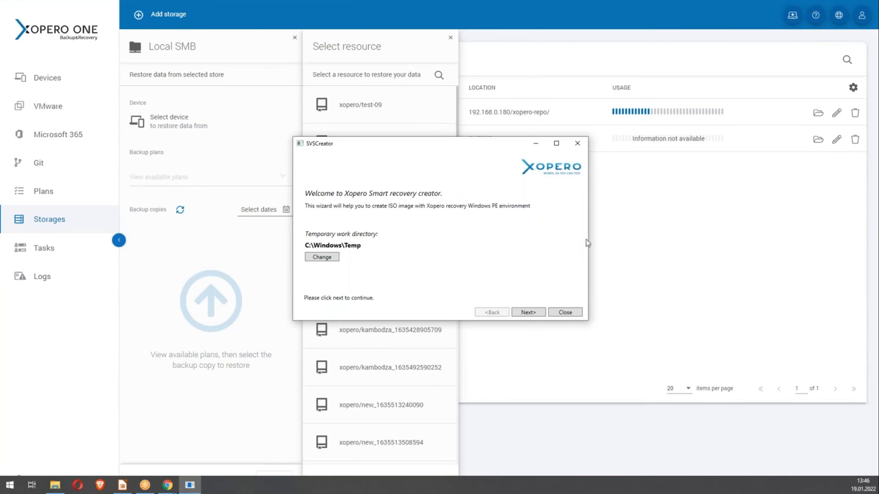
left_click(577, 144)
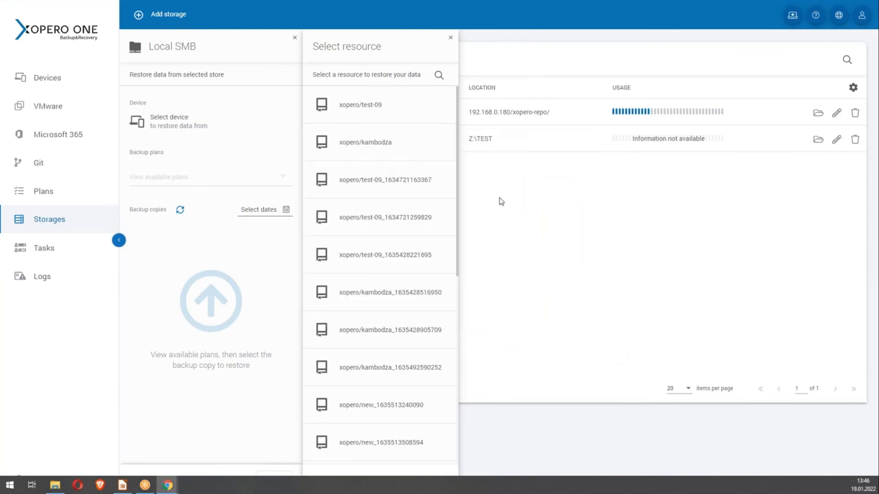
Filter the resources to the Device type and select the laptop listed without an IP address as the restore source.
left_click(437, 78)
left_click(361, 115)
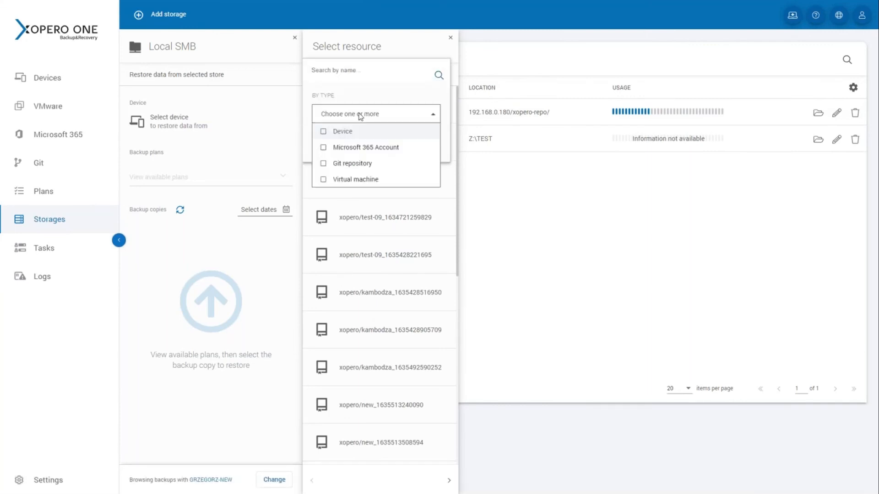
left_click(349, 133)
left_click(368, 112)
left_click(369, 145)
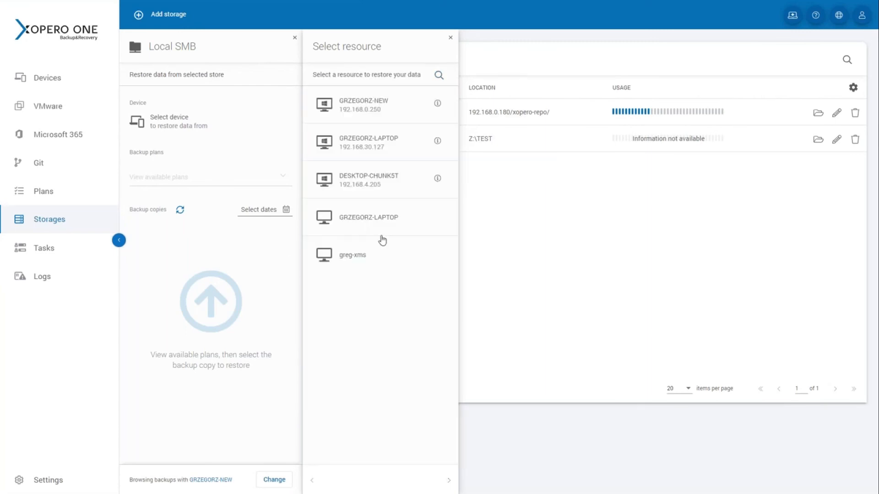
left_click(347, 219)
Choose the Endpoint&Server Total Protection plan and set up a bare-metal restore of Disk 0 from the Nov 8, 10:17 AM copy.
left_click(187, 183)
left_click(176, 247)
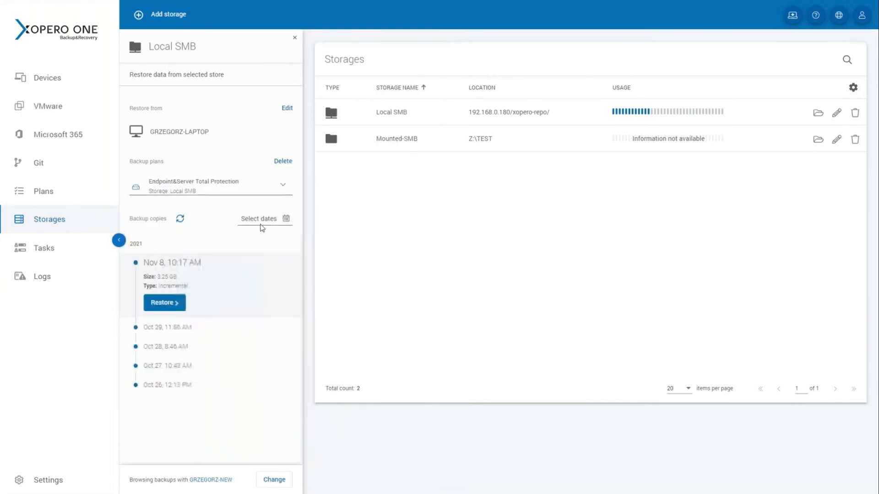
left_click(163, 303)
left_click(212, 300)
left_click(321, 109)
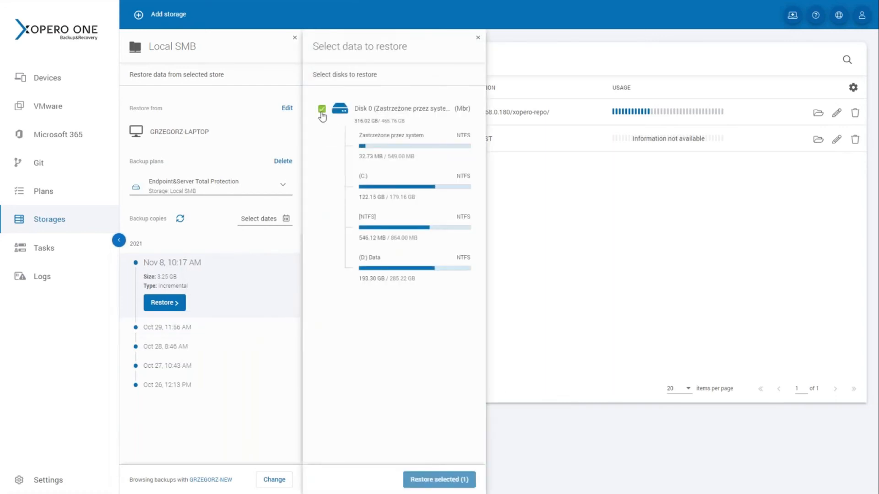
left_click(457, 484)
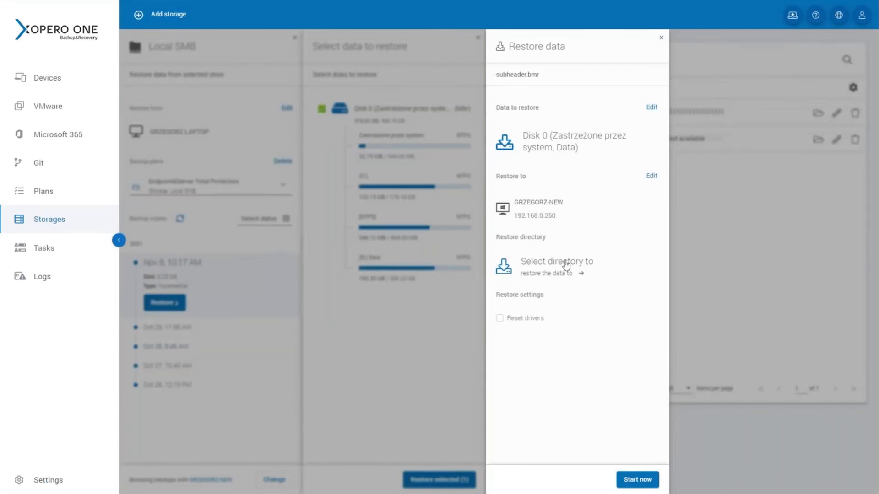
Examine the available target devices, the disks that can receive the restore and the Reset drivers setting.
left_click(560, 223)
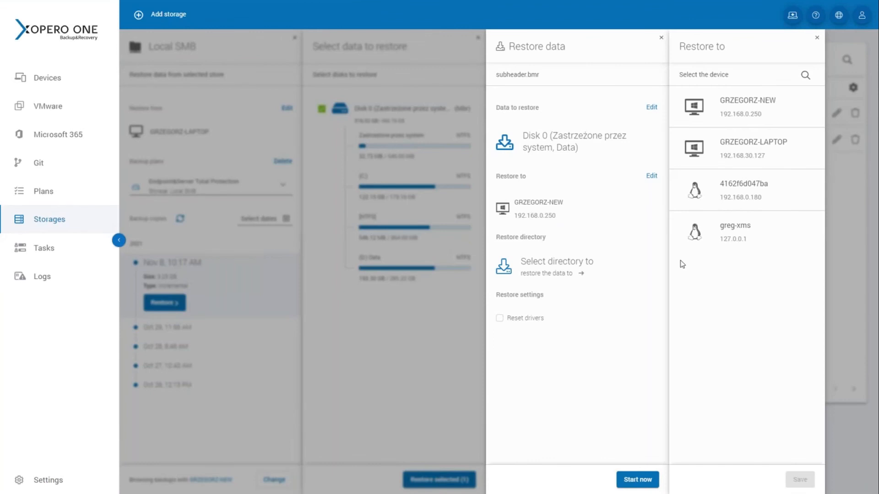
left_click(817, 37)
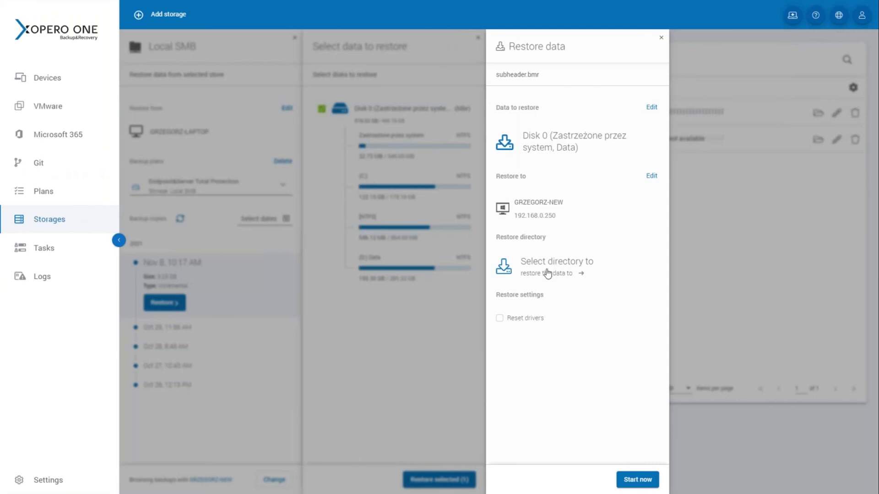
left_click(561, 278)
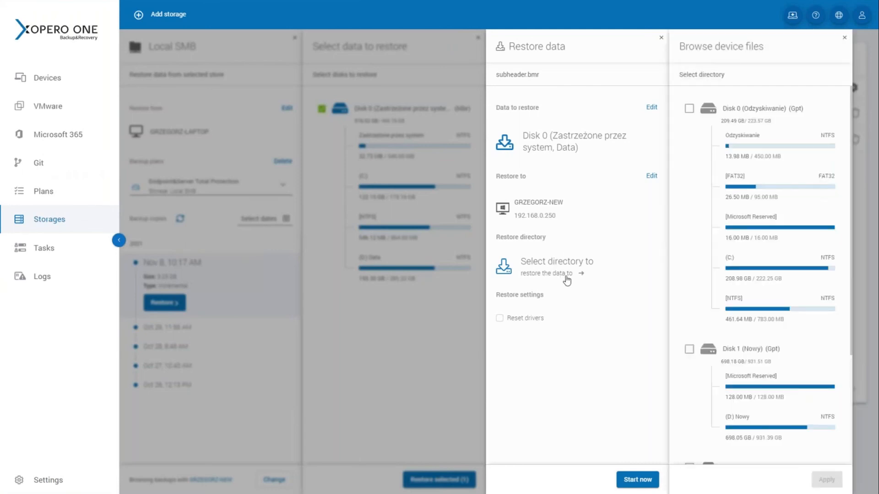
scroll(754, 302, "down", 3)
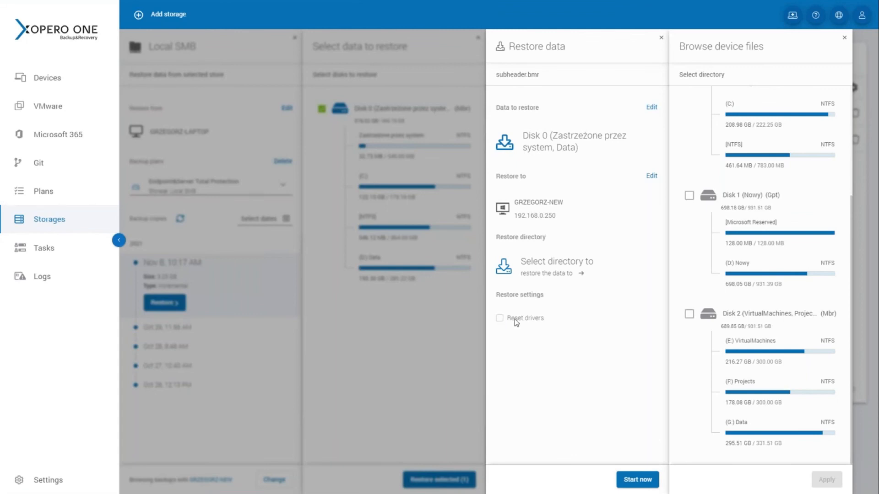
left_click(500, 318)
Leave the restore settings without starting, check Disk 0's total capacity and return to the list of storages.
left_click(660, 38)
left_click_drag(382, 121, 498, 91)
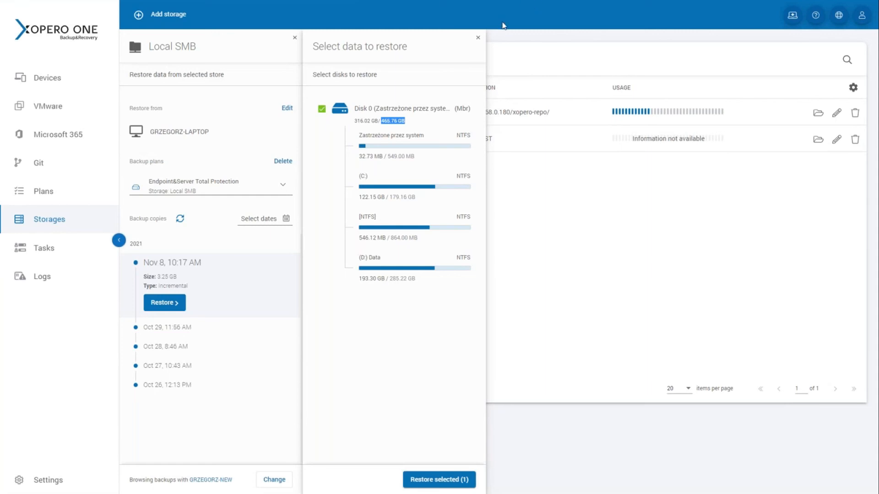
left_click(478, 38)
left_click(295, 38)
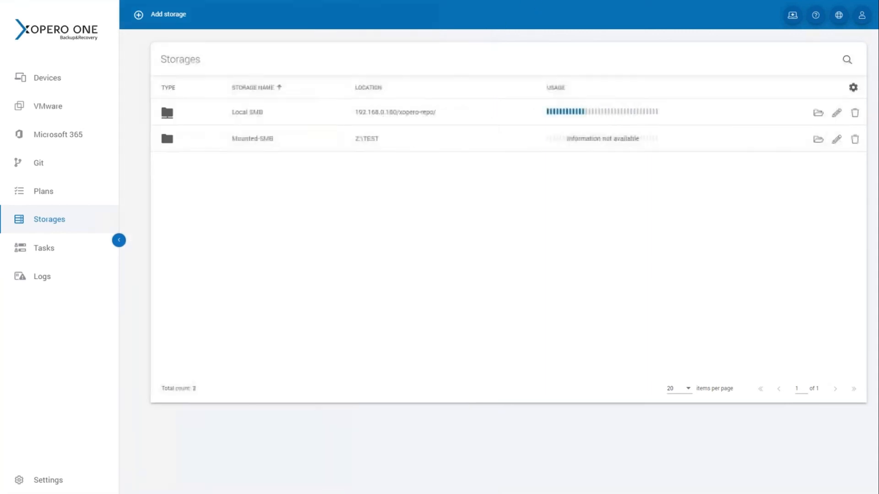